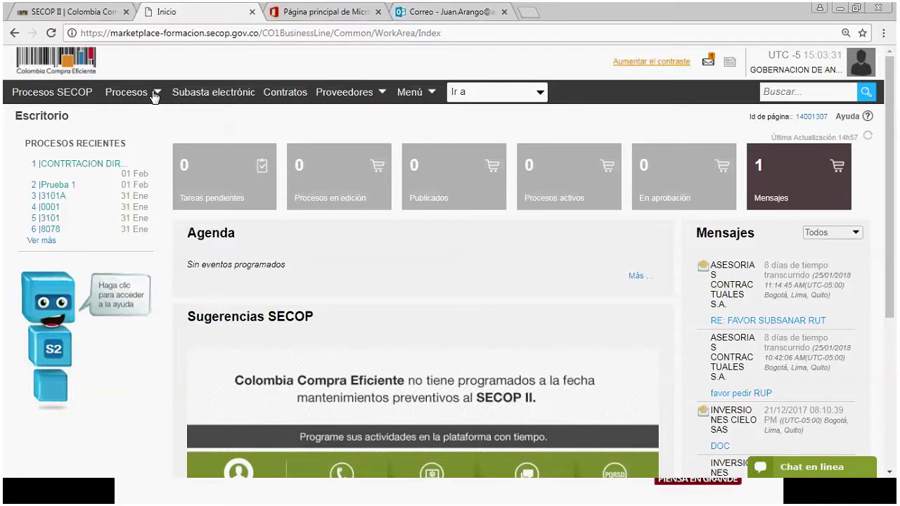
Step: Open the process team administration for the Mínima cuantía process type
left_click(155, 93)
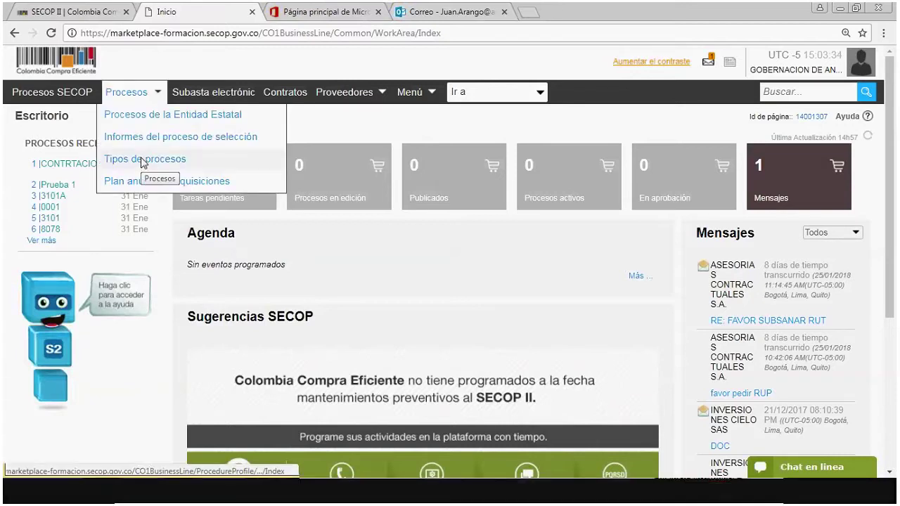
left_click(142, 163)
scroll(332, 281, "down", 2)
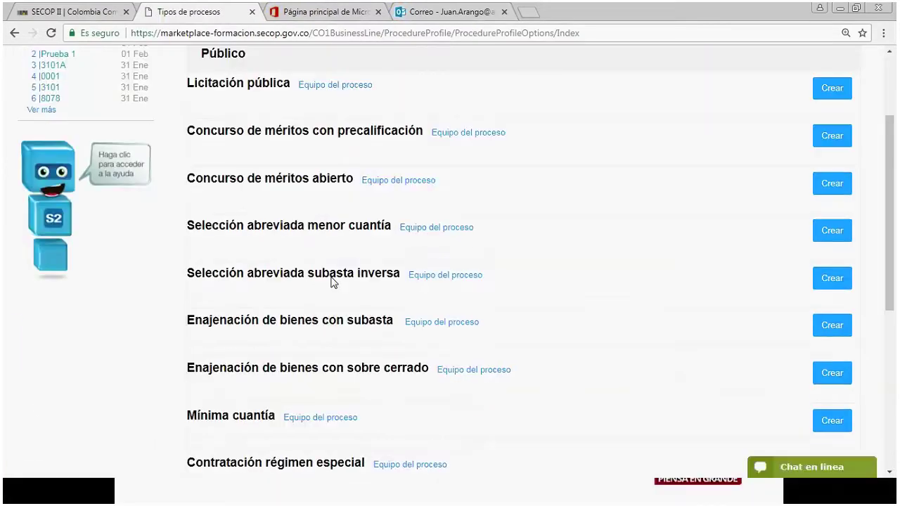
scroll(331, 281, "down", 2)
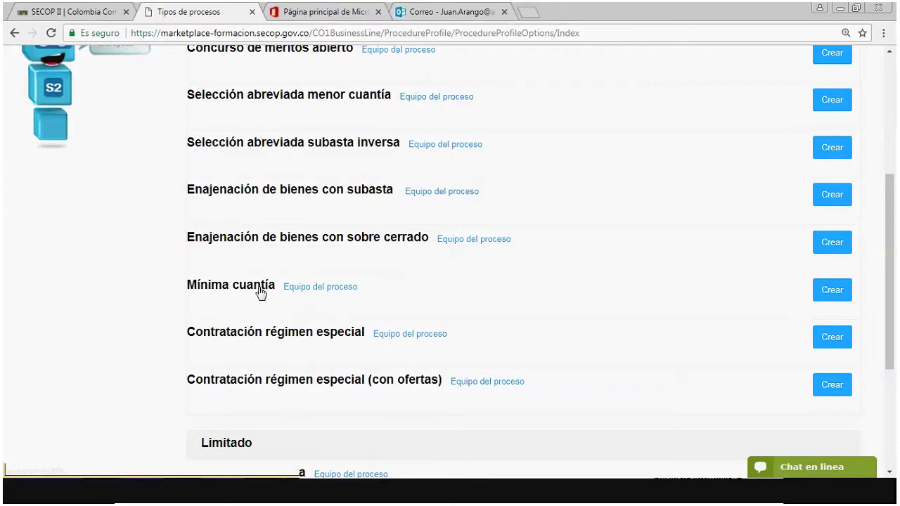
left_click(300, 292)
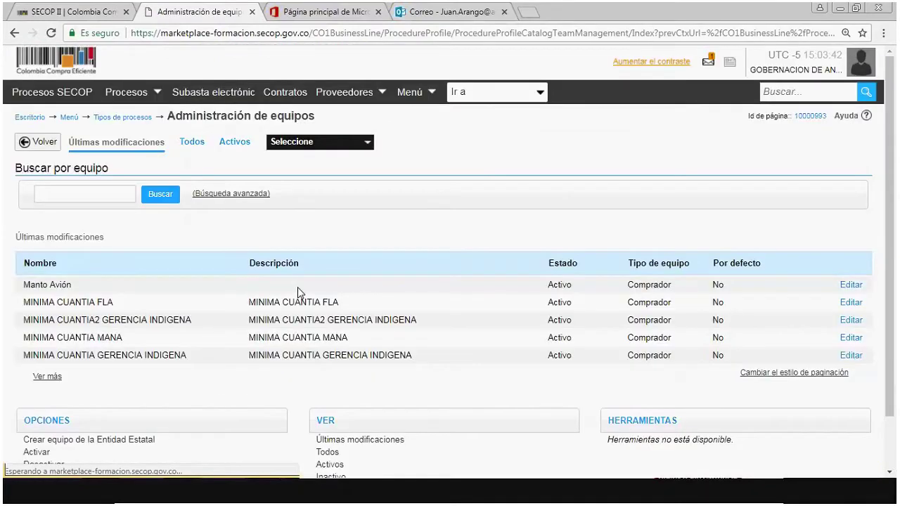
Step: Start creating a new Entidad Estatal team for Mínima cuantía
left_click(858, 74)
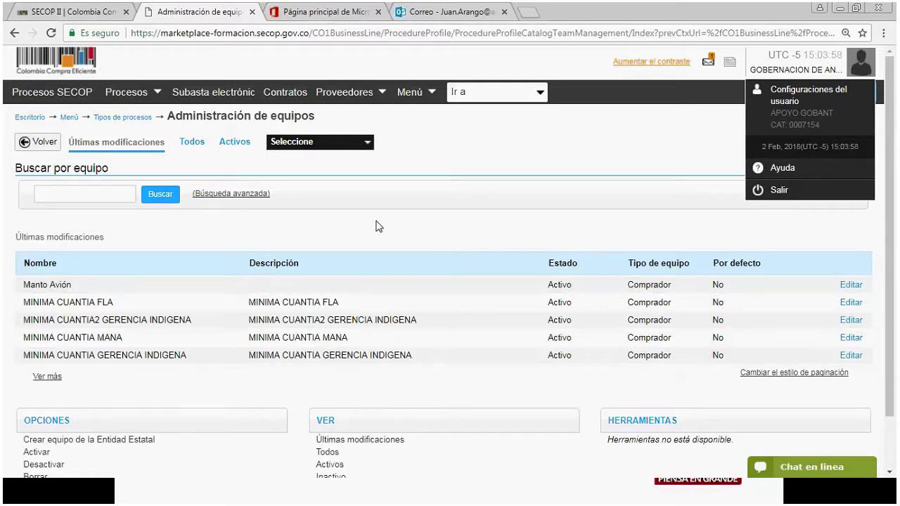
scroll(378, 229, "down", 1)
scroll(241, 312, "down", 1)
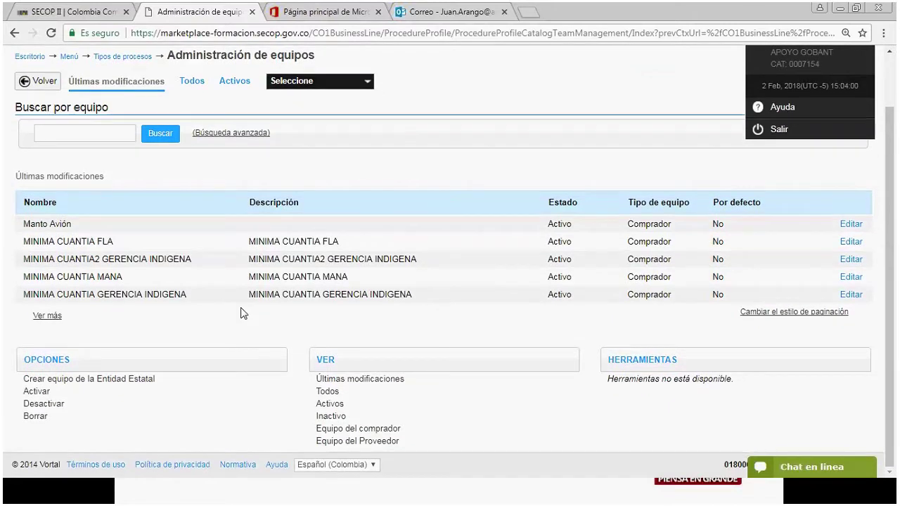
left_click(67, 380)
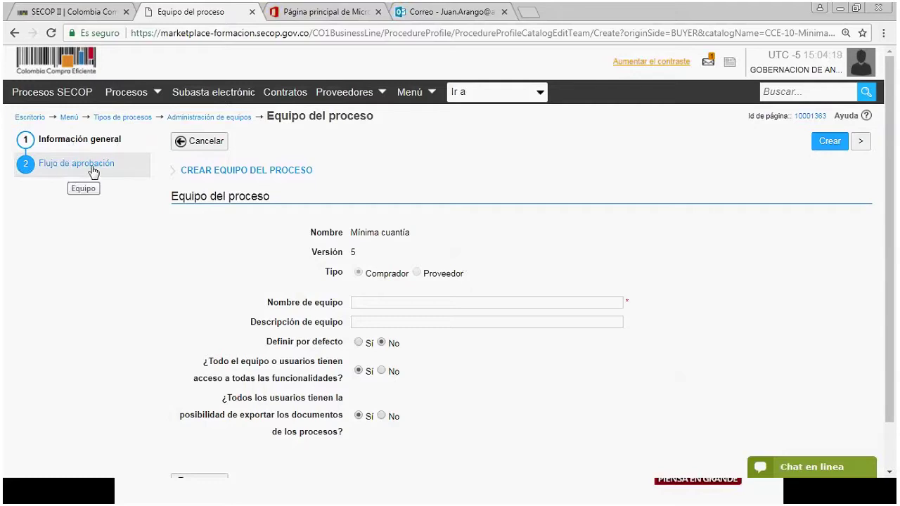
Step: Enter MINIMA CUANTIA DE GERENCIA INDIGENA as the team's name and description, and set access to all functionalities for all users to No
scroll(397, 291, "down", 1)
left_click(377, 251)
type("MINIMA CUANTIA DE GERENCIA INDIGENA")
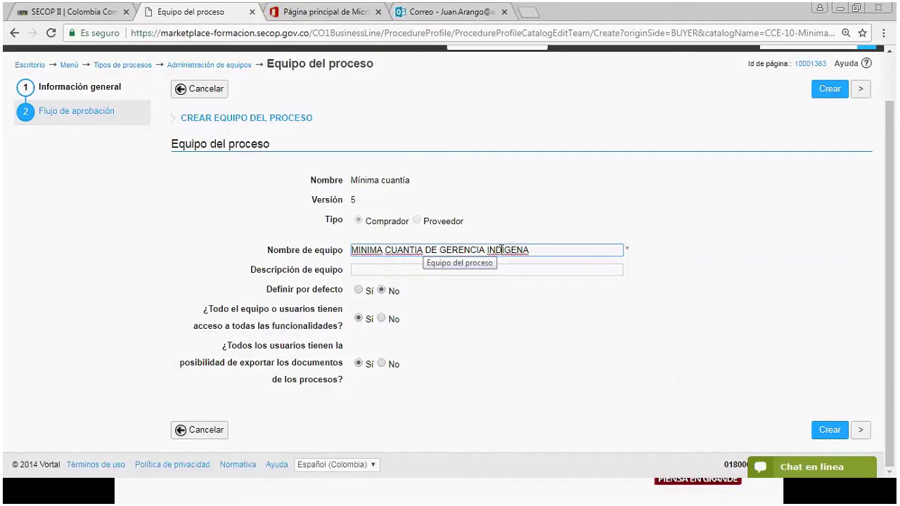
left_click(375, 267)
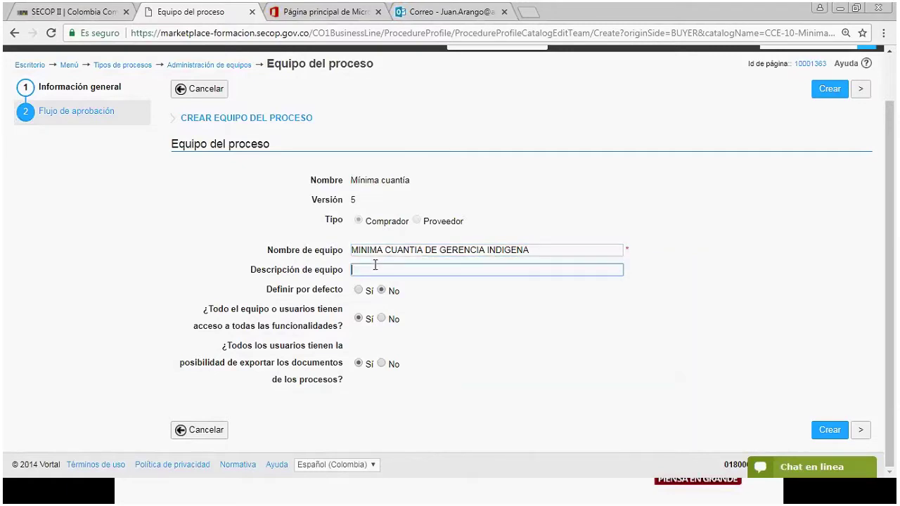
type("MINIMA CUANTIA DE GERENCIA INDIGENA")
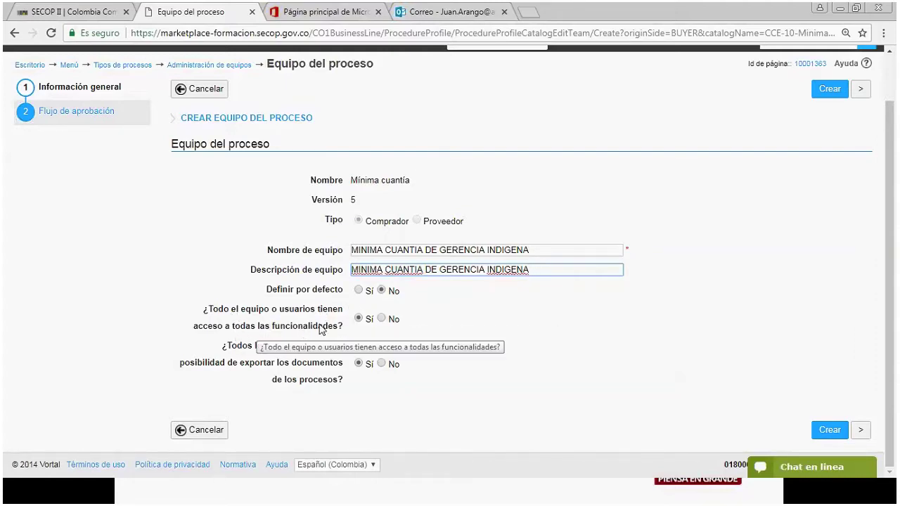
left_click(382, 319)
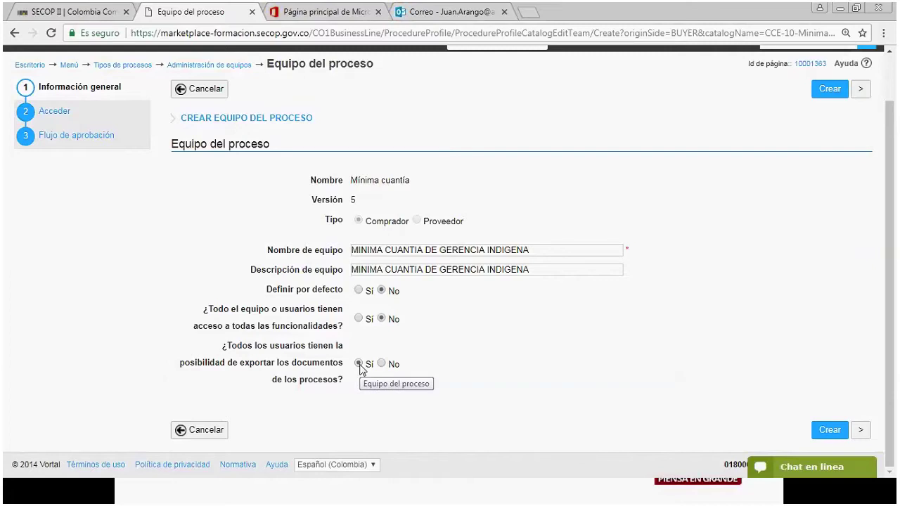
Step: In the team's access settings, search for LIDER and add the user LIDERGESTOR GOBANT to all sections
left_click(55, 118)
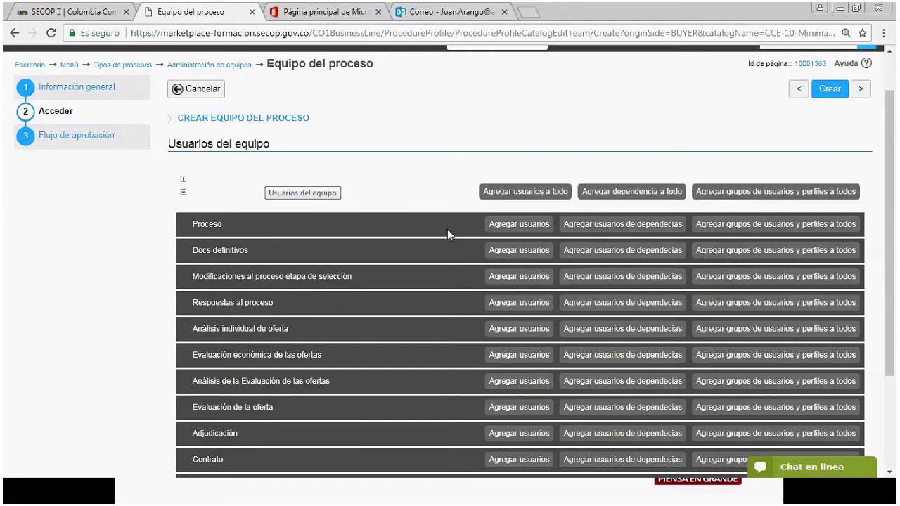
scroll(448, 257, "down", 1)
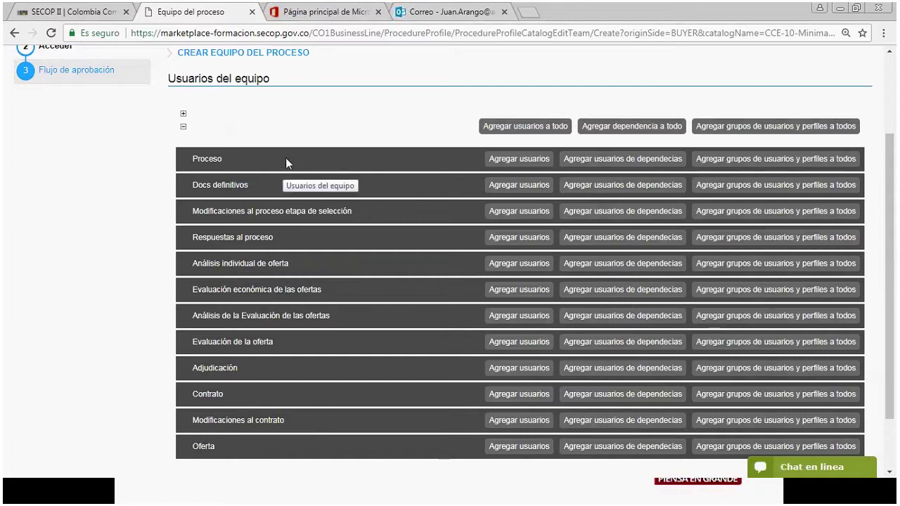
left_click(516, 132)
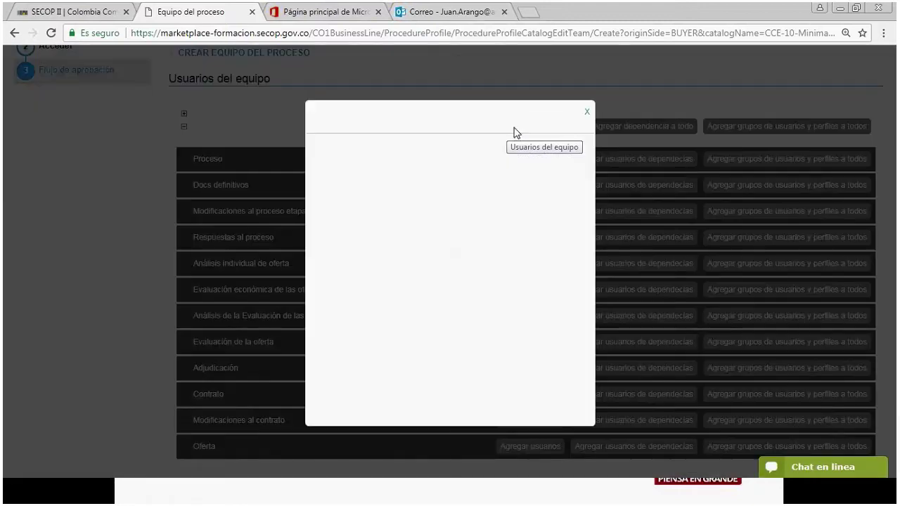
type("LIDER")
key("Return")
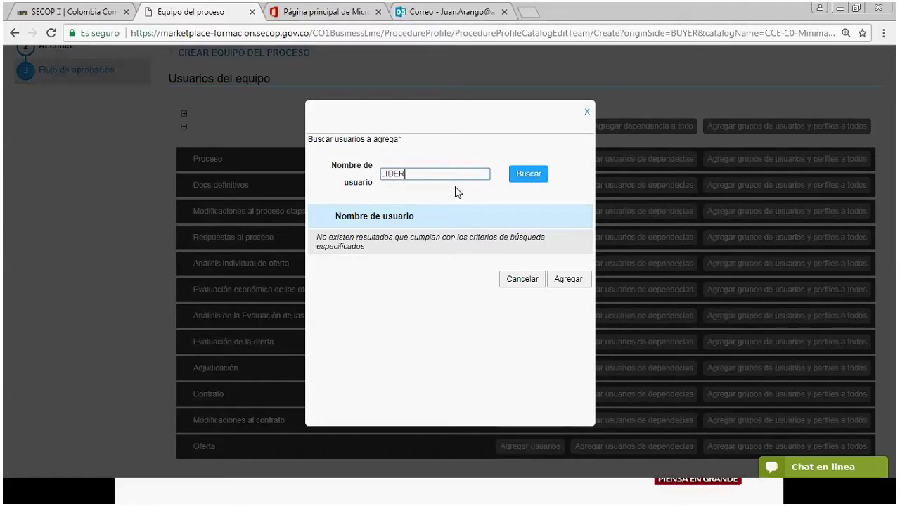
left_click(324, 240)
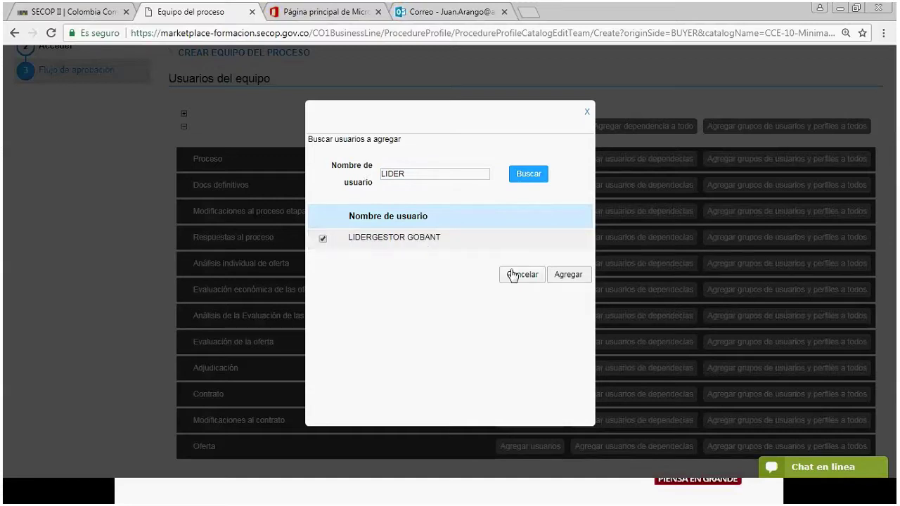
left_click(566, 274)
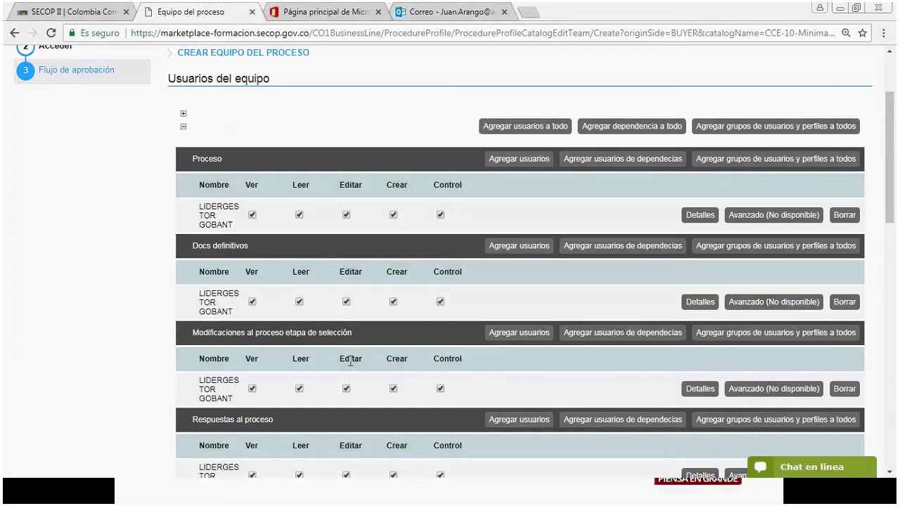
Step: Switch to the PowerPoint presentation and review the slide explaining the Ver, Leer, Editar, Crear and Control permissions
key("alt+Tab")
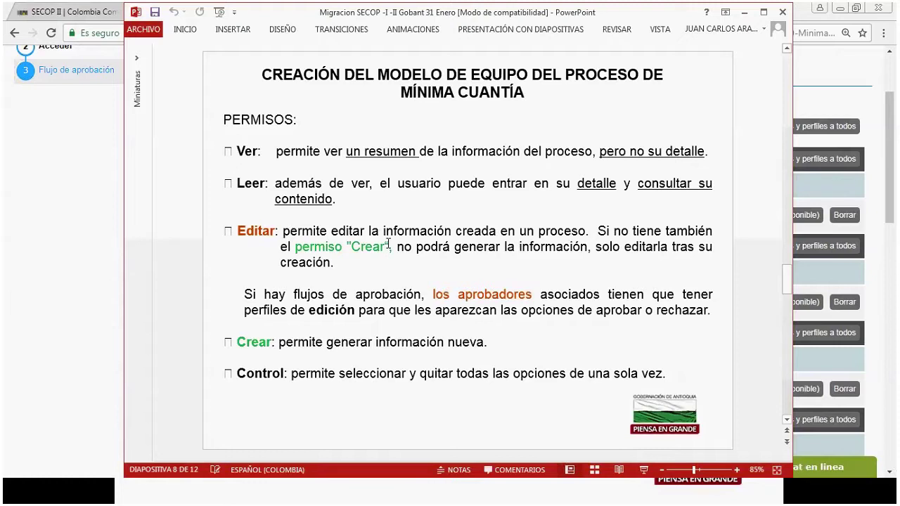
scroll(383, 269, "down", 1)
scroll(365, 249, "up", 1)
key("alt+Tab")
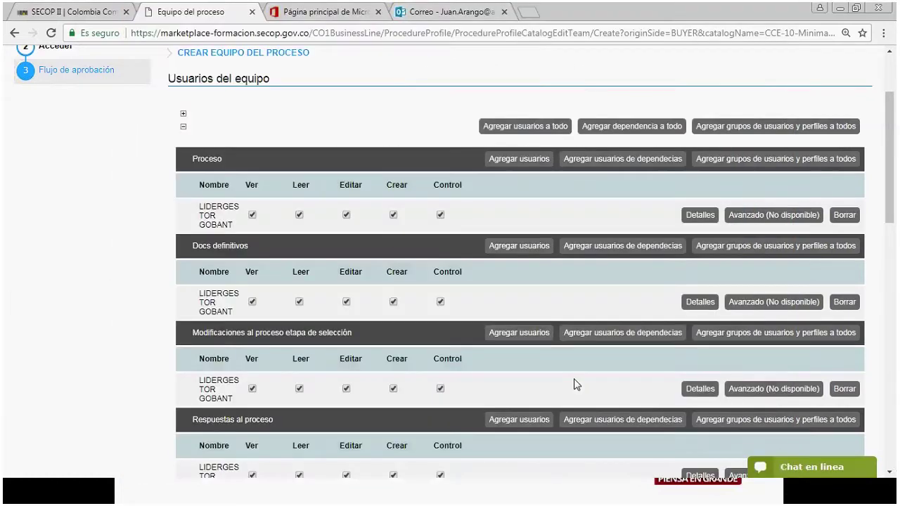
Step: Back in SECOP II, search for JUR and add the user JURIDICO GOBANT to all team sections
left_click(527, 130)
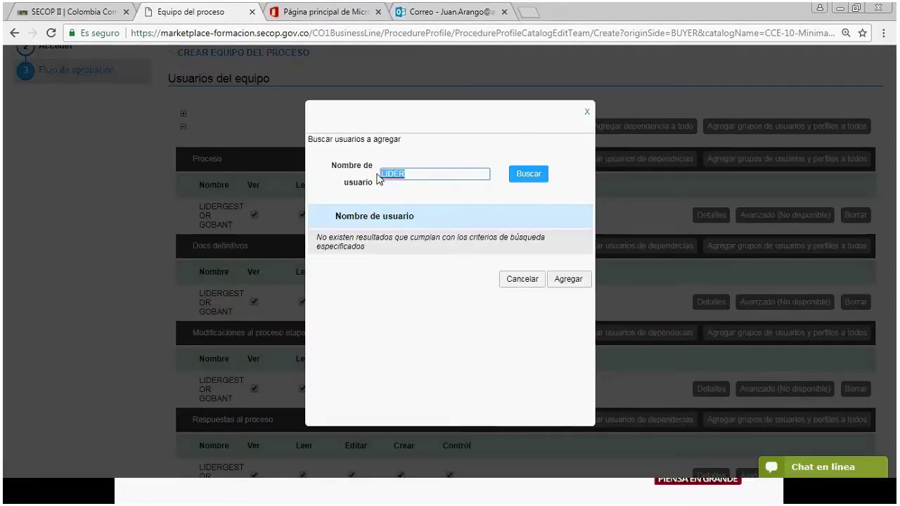
type("JUR")
key("Return")
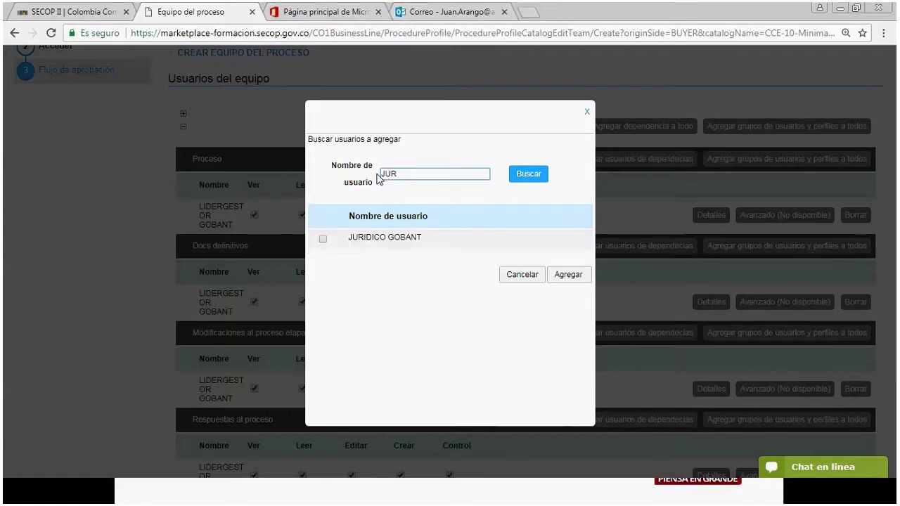
left_click(324, 239)
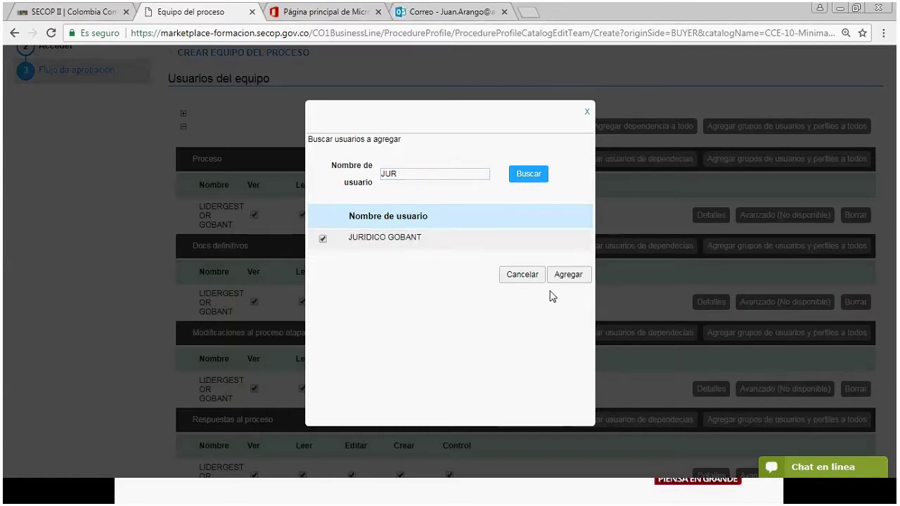
left_click(570, 276)
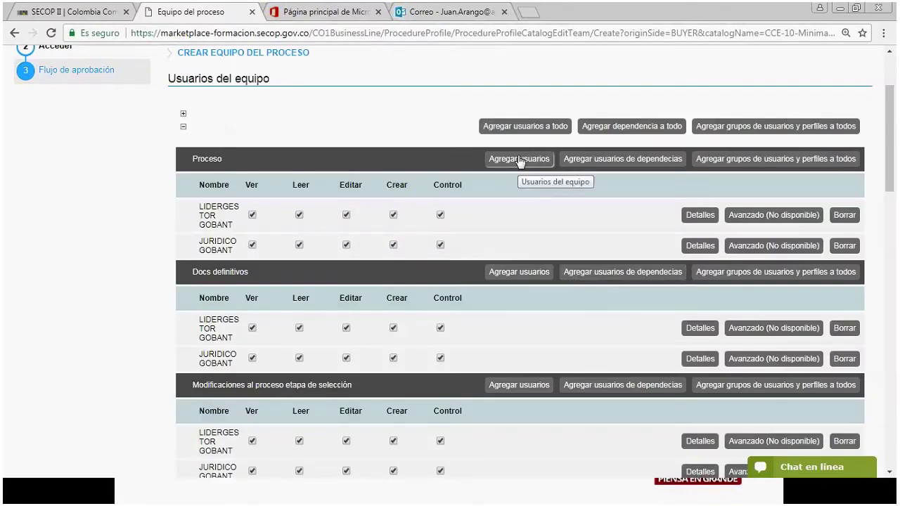
Step: Search for LOGIST and add the user LOGISTICO GOBANT to all team sections
left_click(511, 129)
left_click_drag(398, 174, 374, 176)
type("LOGIST")
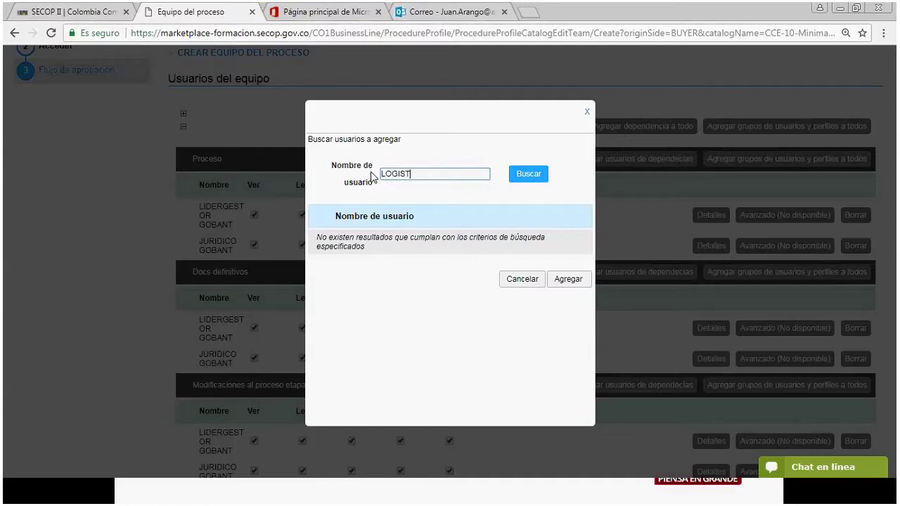
left_click(529, 179)
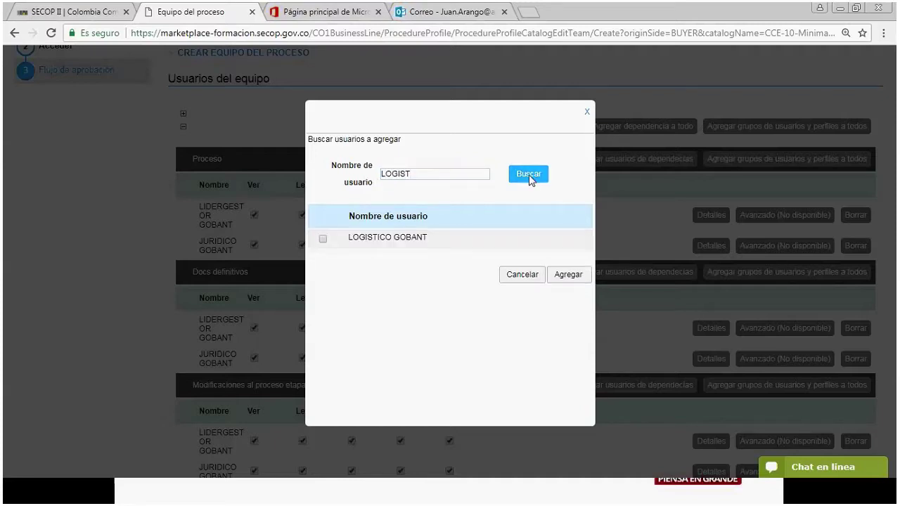
left_click(340, 243)
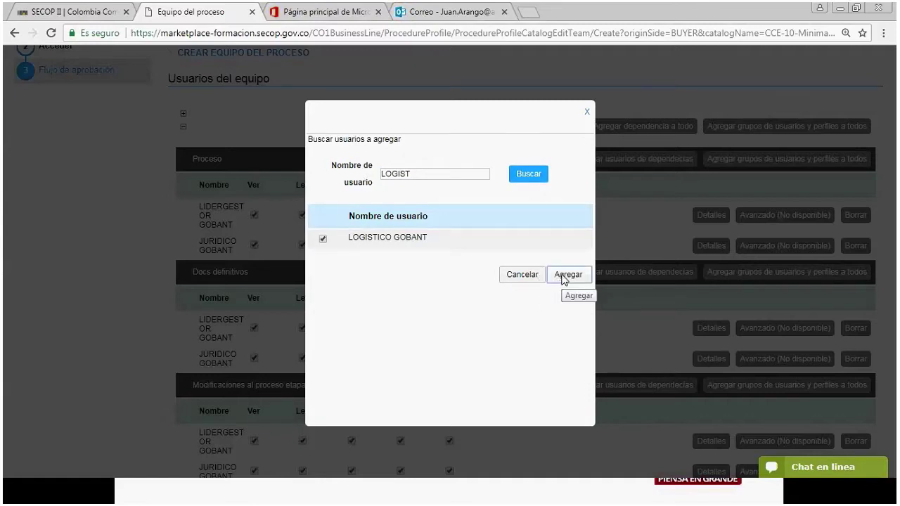
left_click(563, 276)
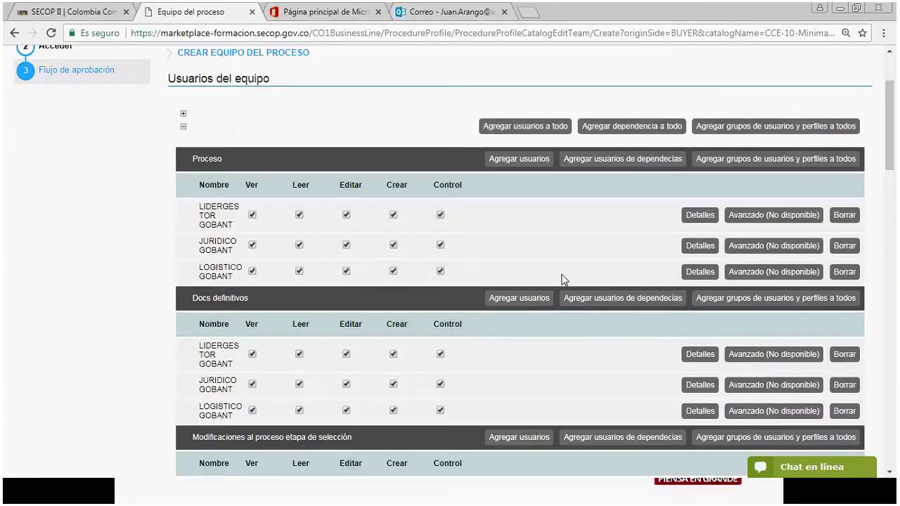
Step: Search for TEC and add the user TECNICO GOBANT to all team sections
left_click(520, 130)
double_click(381, 174)
type("TEC")
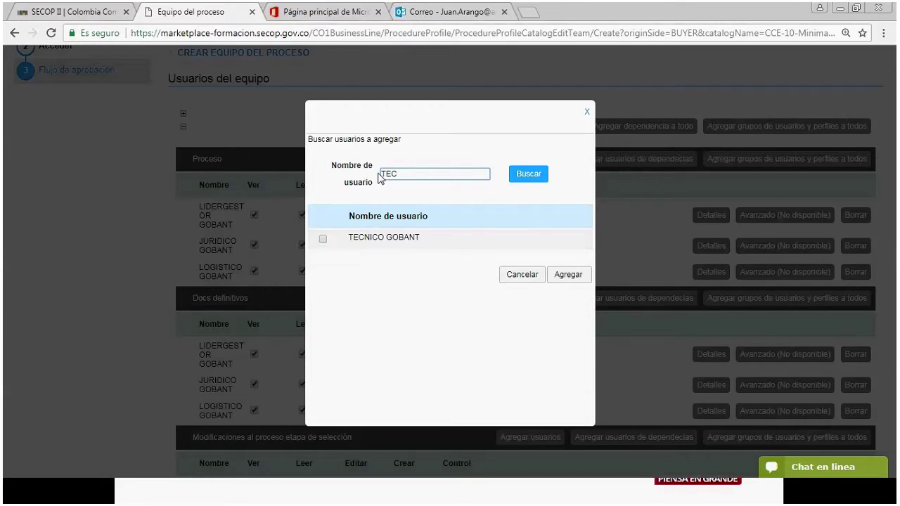
left_click(324, 240)
left_click(560, 275)
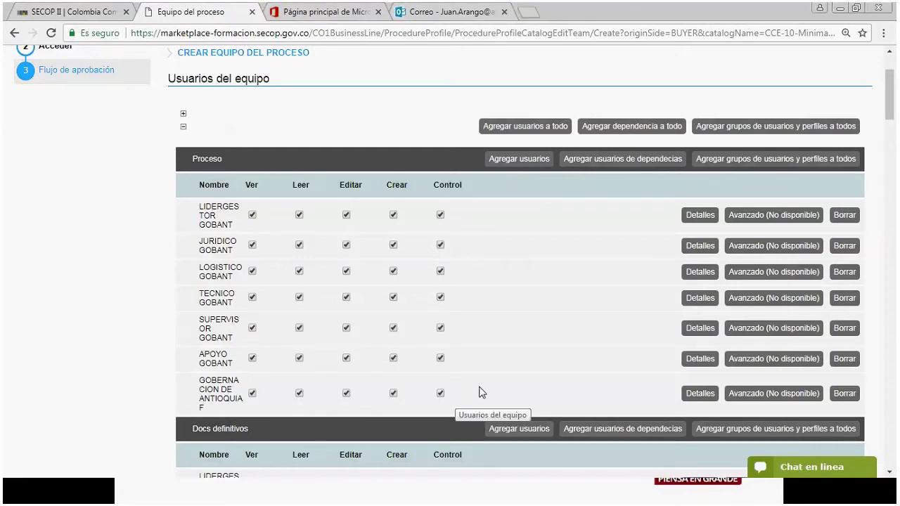
Step: Examine the users and their permissions in each process section, from Proceso through Análisis de la Evaluación de las ofertas
scroll(478, 386, "down", 2)
scroll(475, 380, "down", 1)
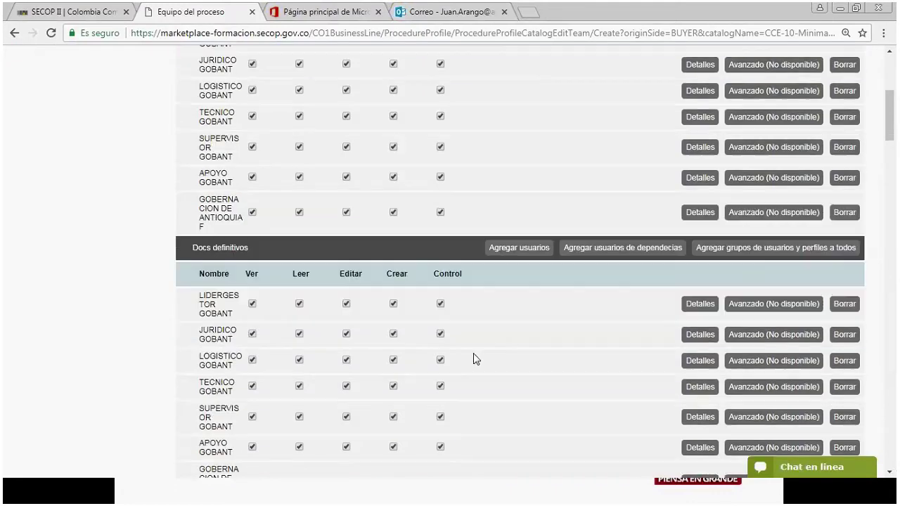
scroll(476, 359, "down", 2)
scroll(473, 348, "down", 3)
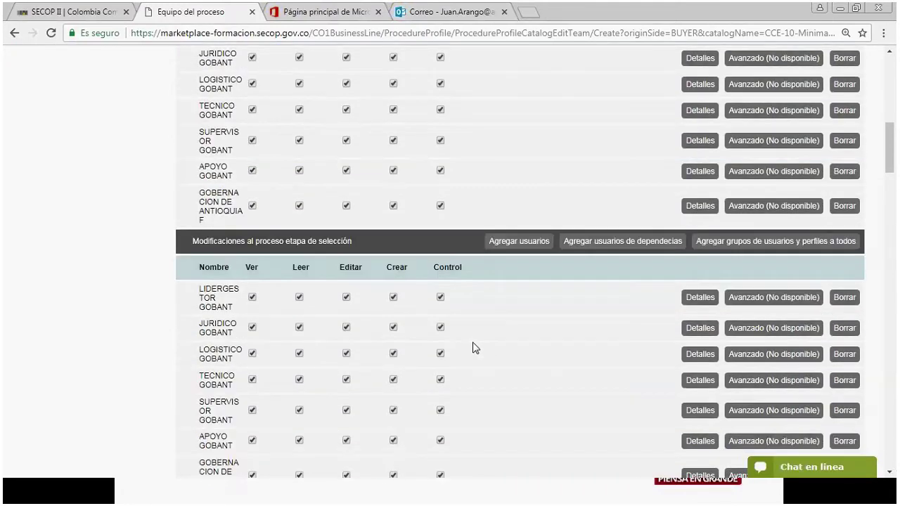
scroll(472, 348, "down", 2)
scroll(474, 346, "down", 4)
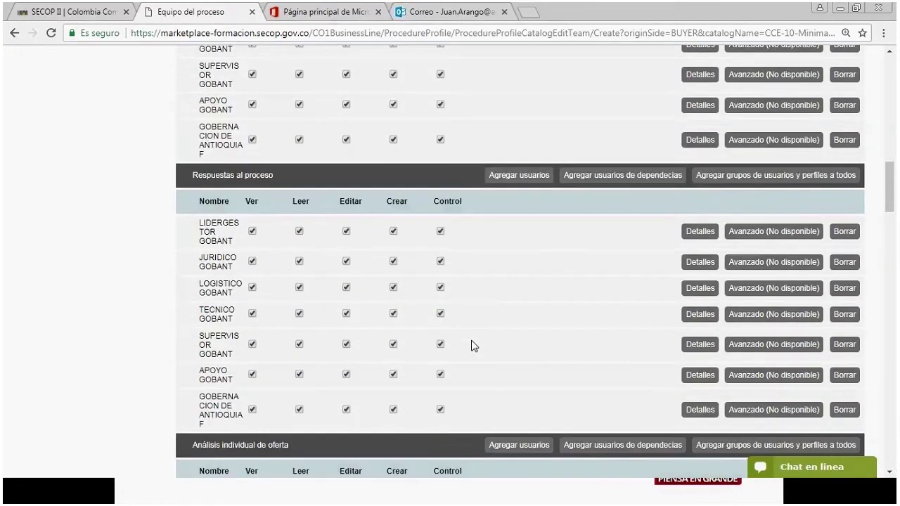
scroll(475, 346, "down", 4)
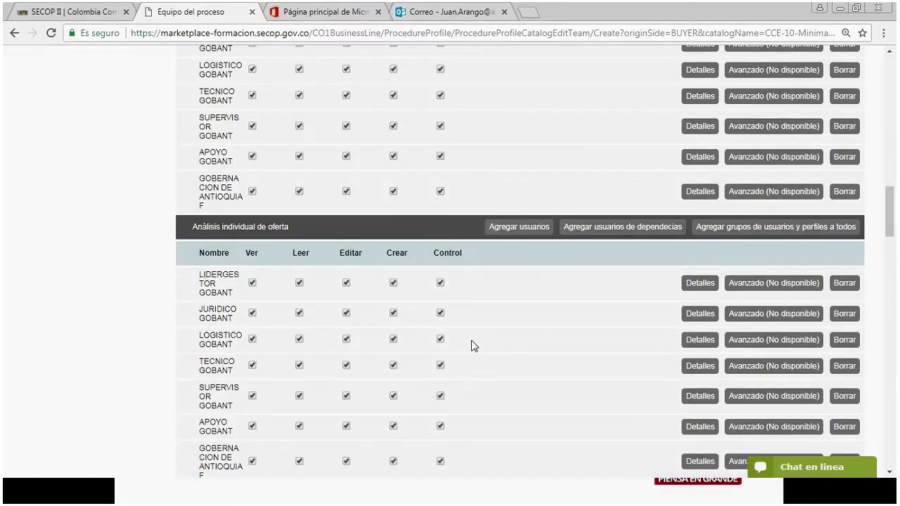
scroll(475, 346, "down", 7)
scroll(474, 346, "down", 3)
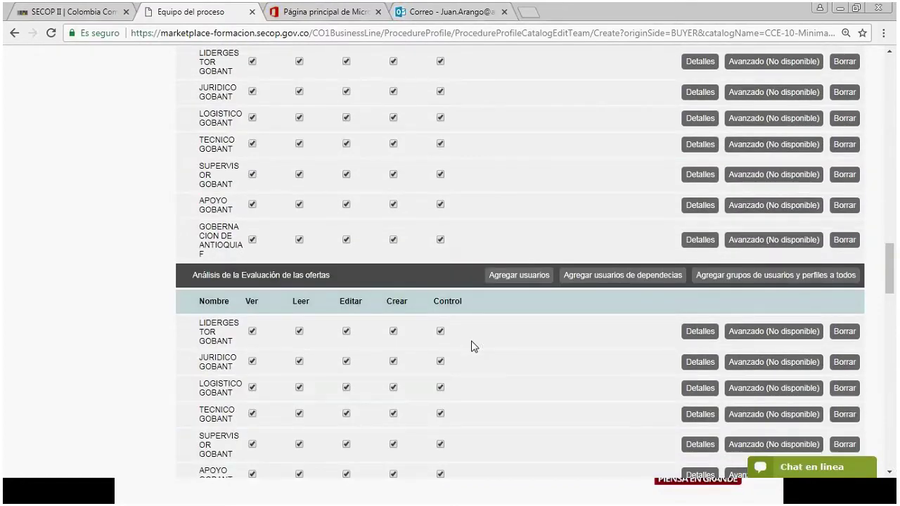
scroll(475, 346, "up", 4)
scroll(471, 340, "up", 7)
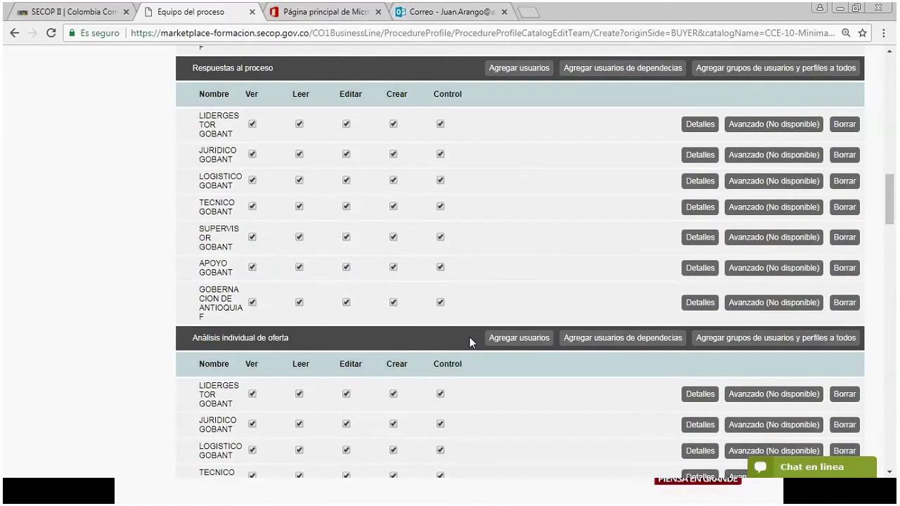
Step: In the Proceso section, limit LIDERGESTOR, JURIDICO, TECNICO and SUPERVISOR GOBANT to Ver and Leer, and APOYO GOBANT to Ver, Leer and Editar
scroll(469, 337, "up", 7)
scroll(470, 338, "up", 4)
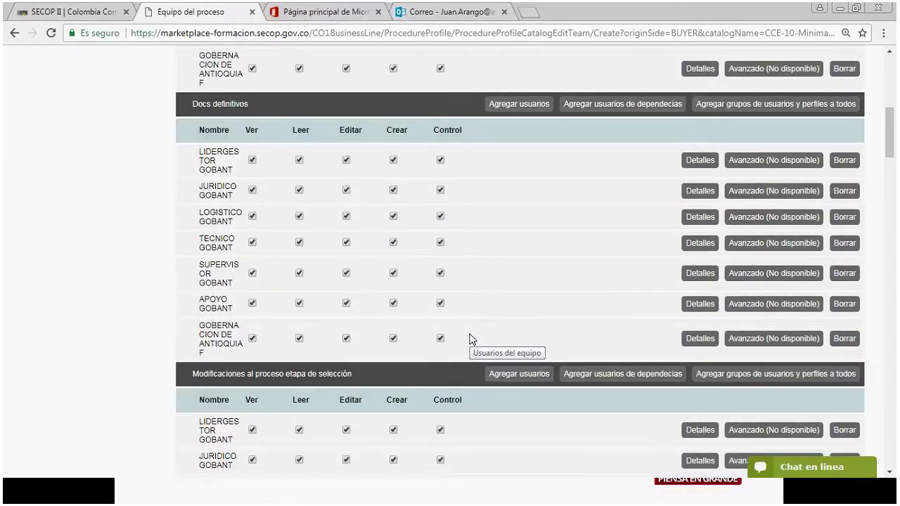
scroll(470, 339, "up", 3)
scroll(470, 338, "up", 5)
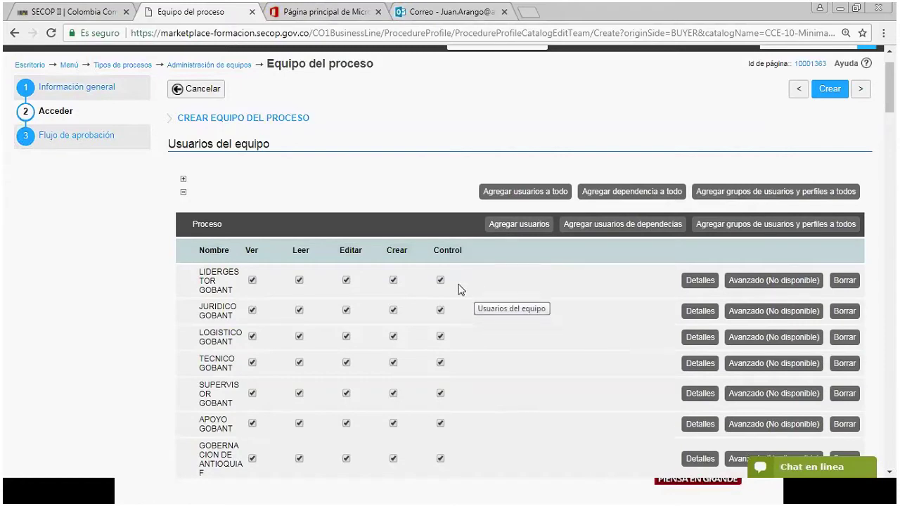
scroll(460, 289, "down", 1)
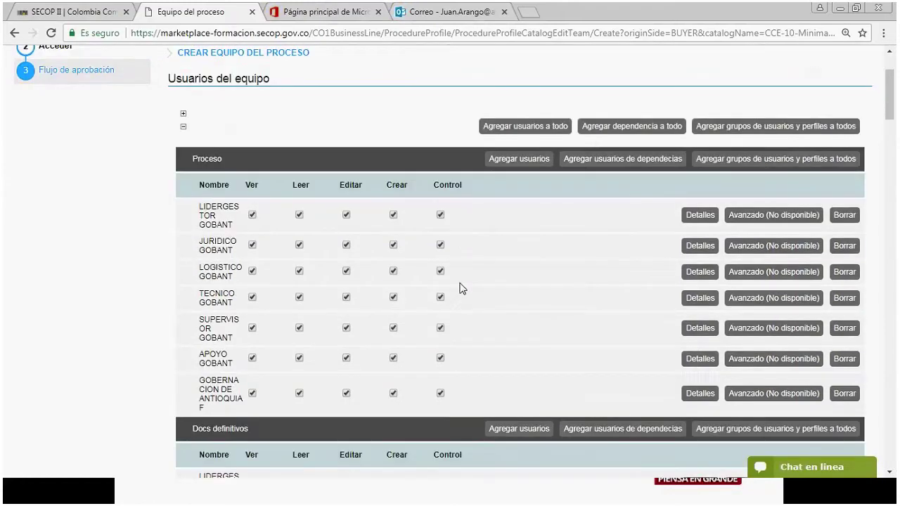
left_click(347, 215)
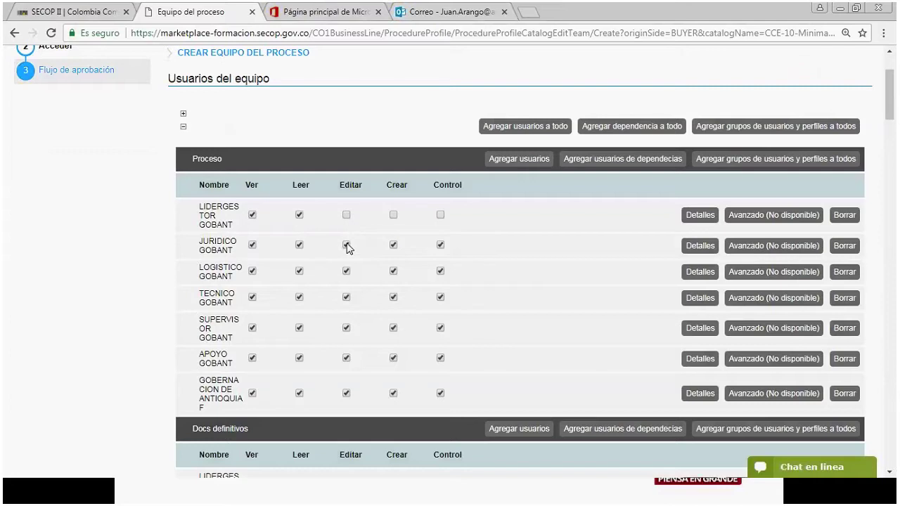
left_click(346, 245)
left_click(348, 329)
scroll(363, 364, "down", 1)
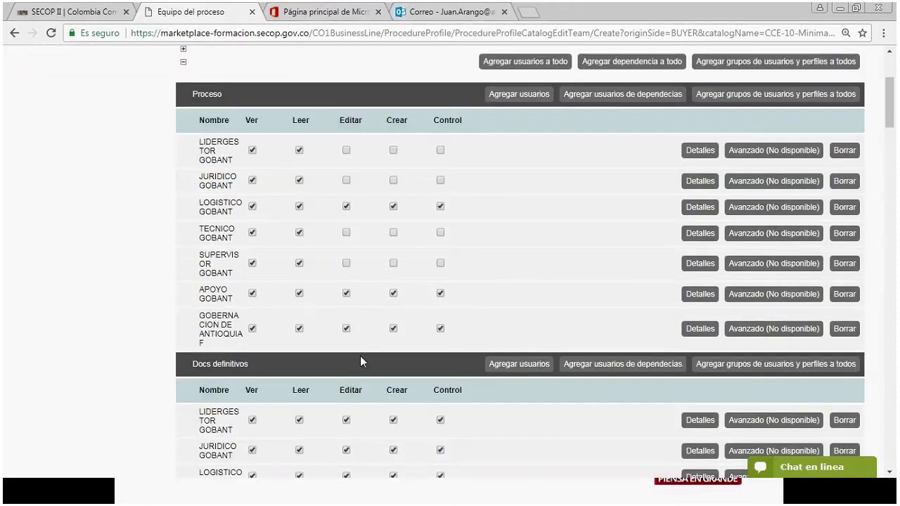
left_click(393, 293)
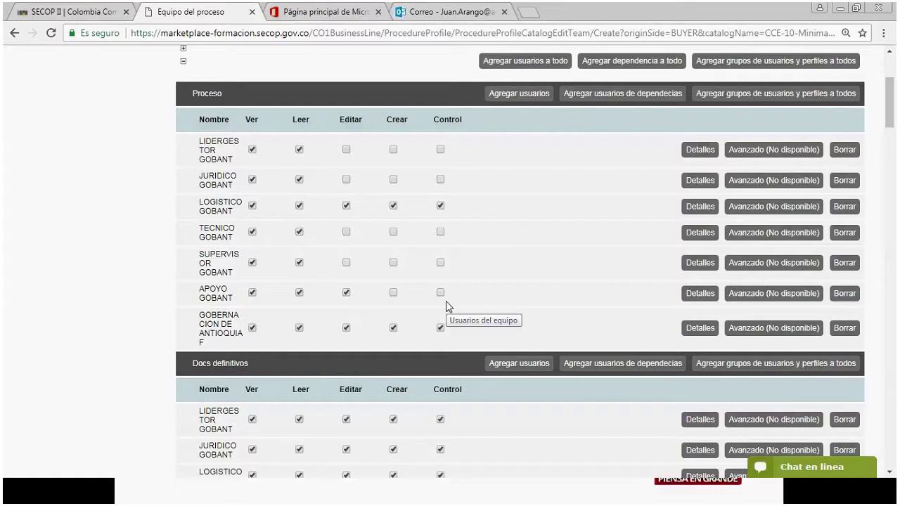
Step: In the Docs definitivos section, limit LIDERGESTOR and APOYO GOBANT to Ver, Leer and Editar, and SUPERVISOR GOBANT to Ver and Leer
scroll(441, 286, "down", 1)
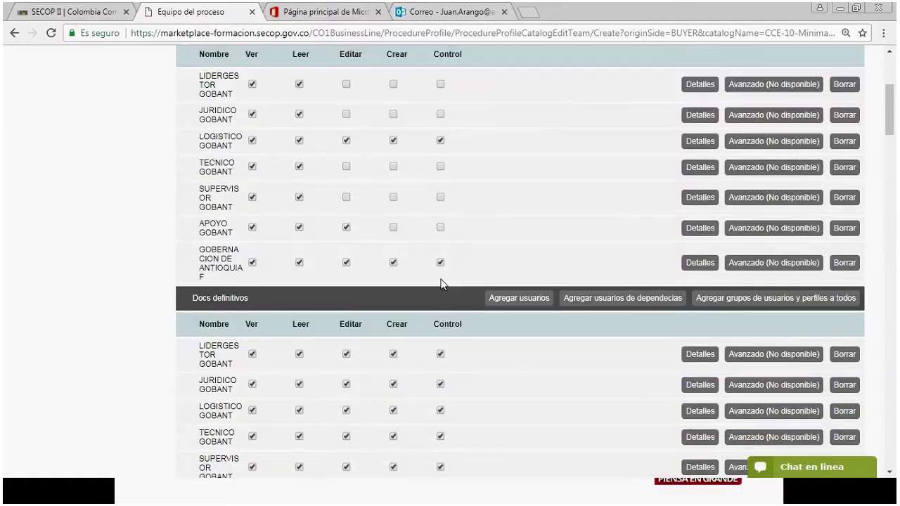
scroll(442, 286, "down", 1)
scroll(442, 286, "down", 2)
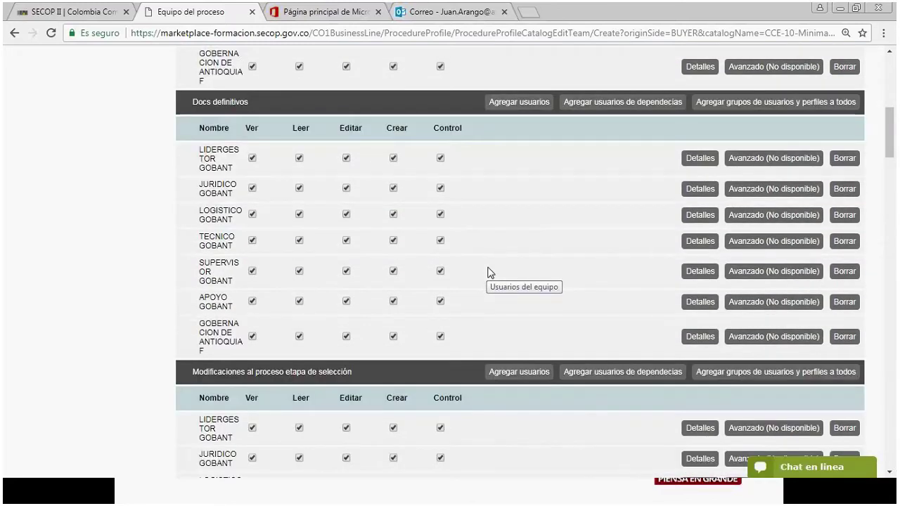
left_click(393, 159)
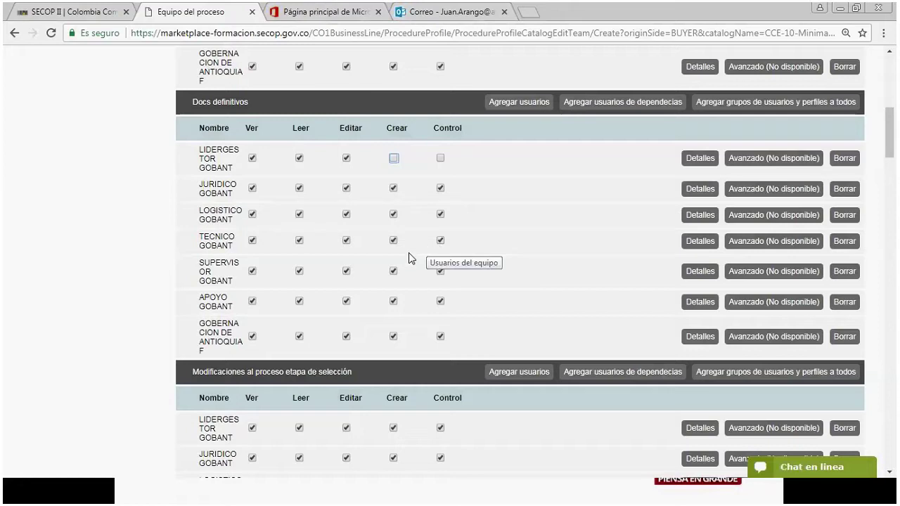
left_click(346, 271)
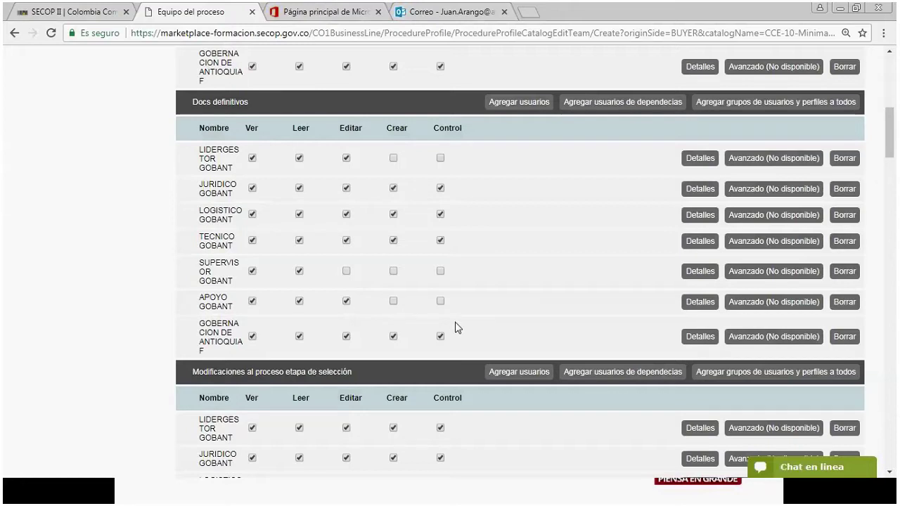
Step: In Modificaciones al proceso etapa de selección, limit LIDERGESTOR and APOYO GOBANT to Ver, Leer and Editar, and SUPERVISOR GOBANT to Ver and Leer
scroll(456, 329, "down", 1)
scroll(456, 327, "down", 1)
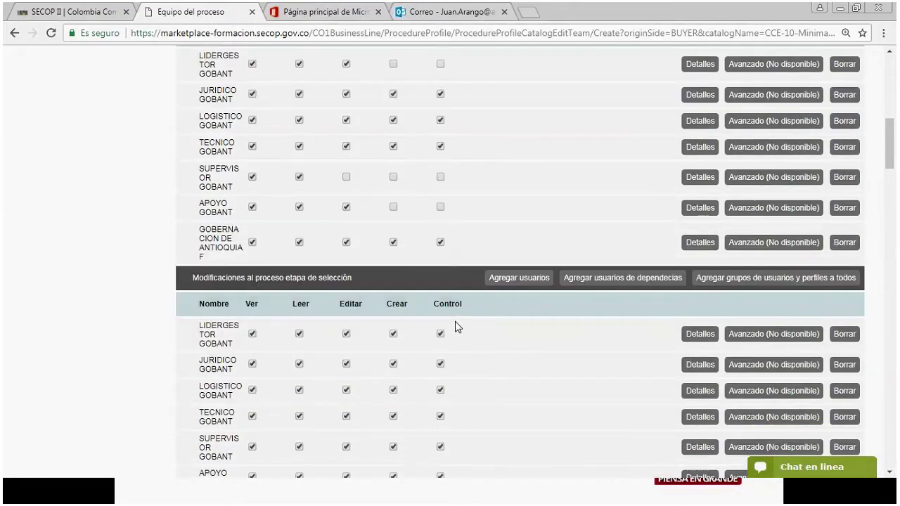
scroll(455, 326, "down", 1)
scroll(458, 326, "down", 1)
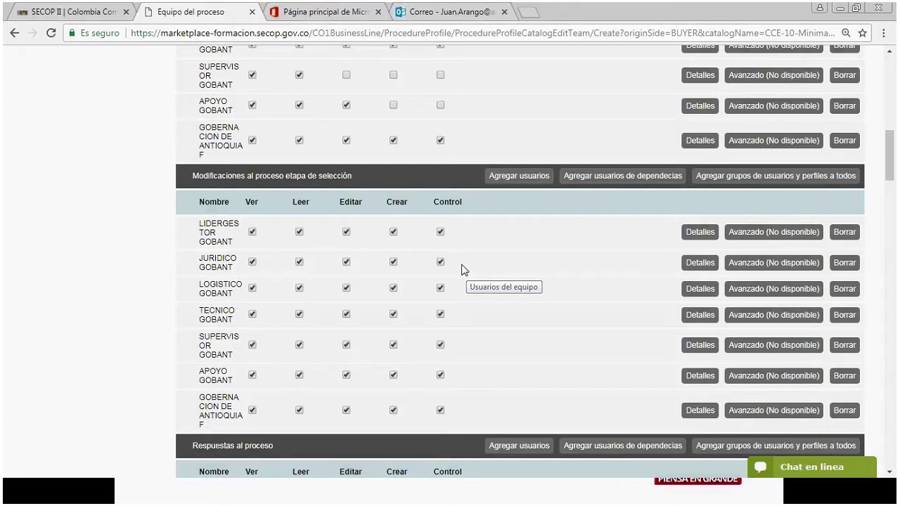
scroll(463, 271, "up", 1)
scroll(464, 271, "up", 1)
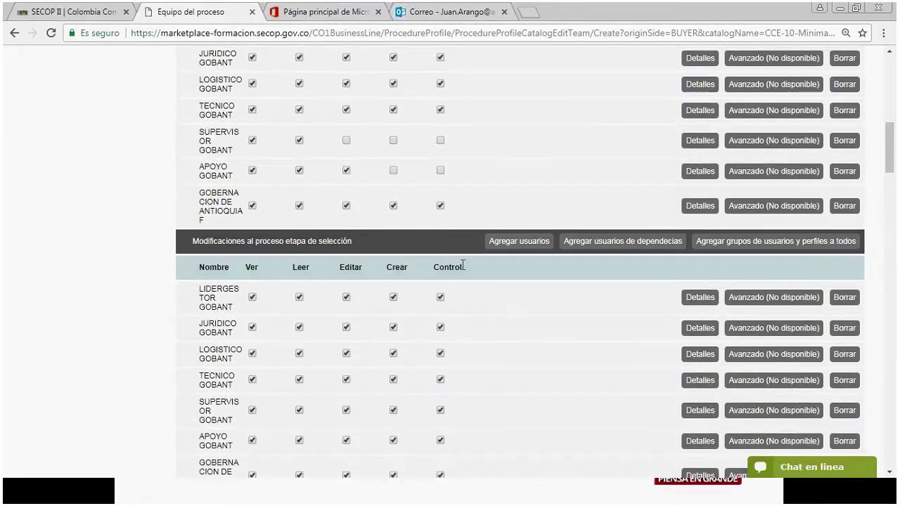
scroll(463, 267, "up", 2)
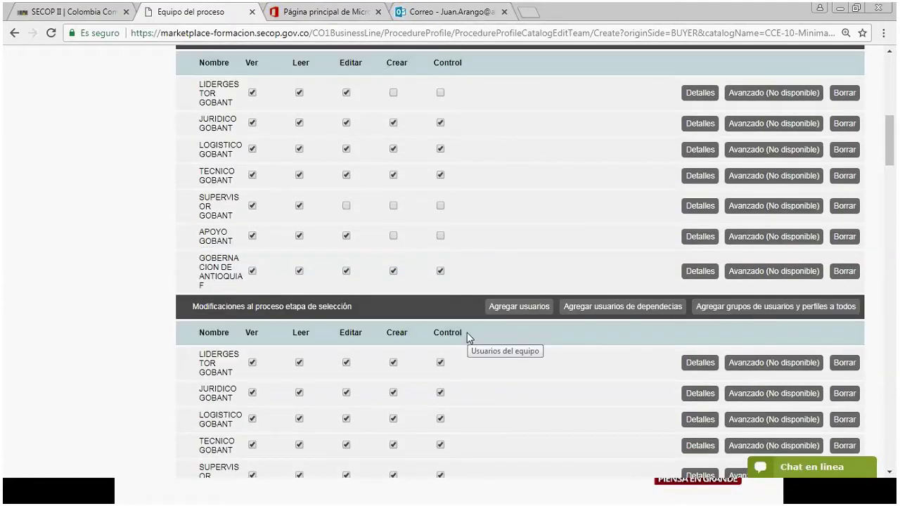
left_click(393, 364)
scroll(400, 360, "down", 2)
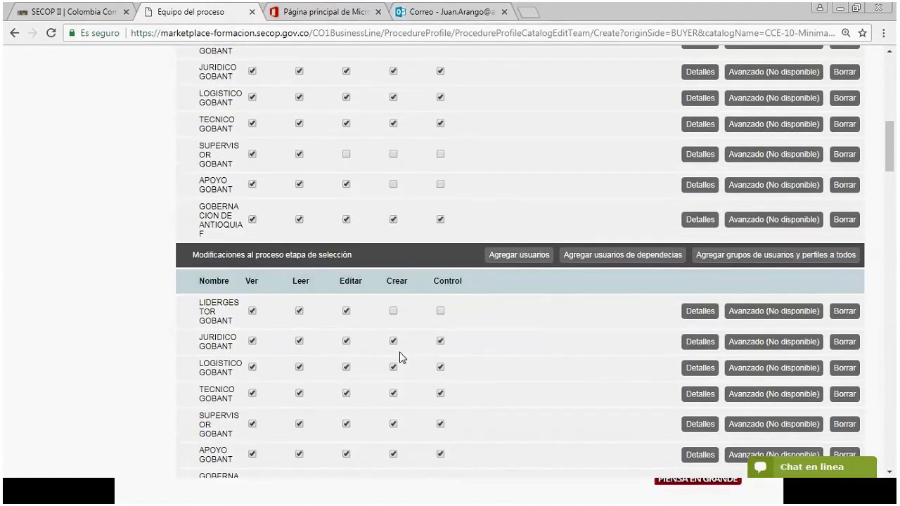
scroll(401, 351, "down", 2)
scroll(407, 331, "down", 1)
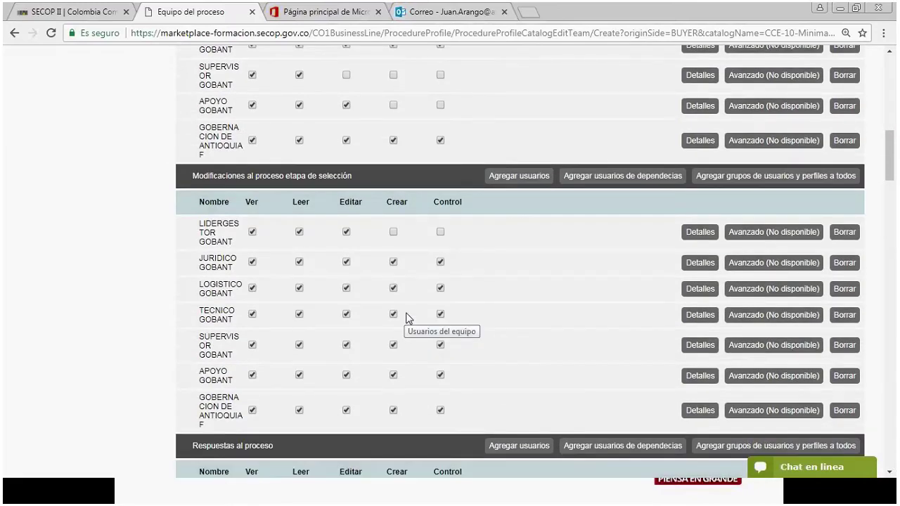
scroll(408, 317, "down", 2)
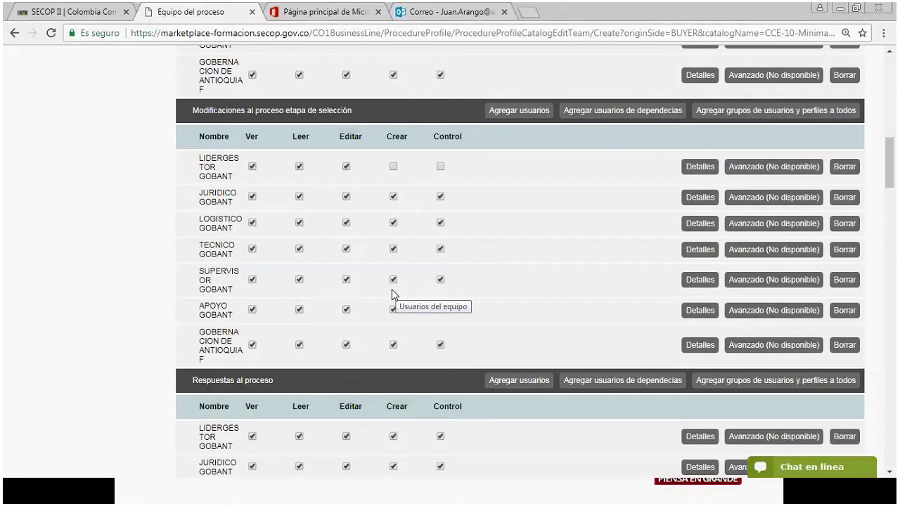
left_click(346, 279)
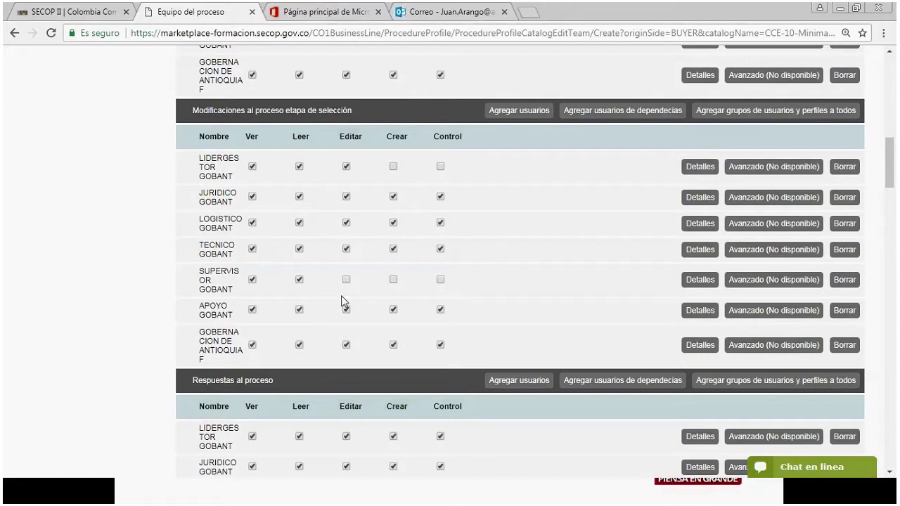
left_click(393, 310)
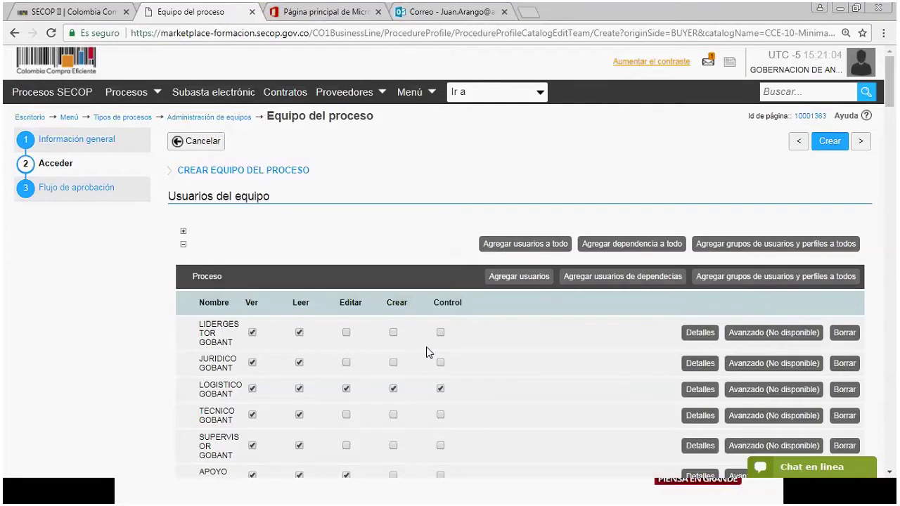
Step: Review each team user's configured permissions in every section, from Proceso through Oferta
scroll(426, 348, "down", 1)
scroll(427, 337, "down", 1)
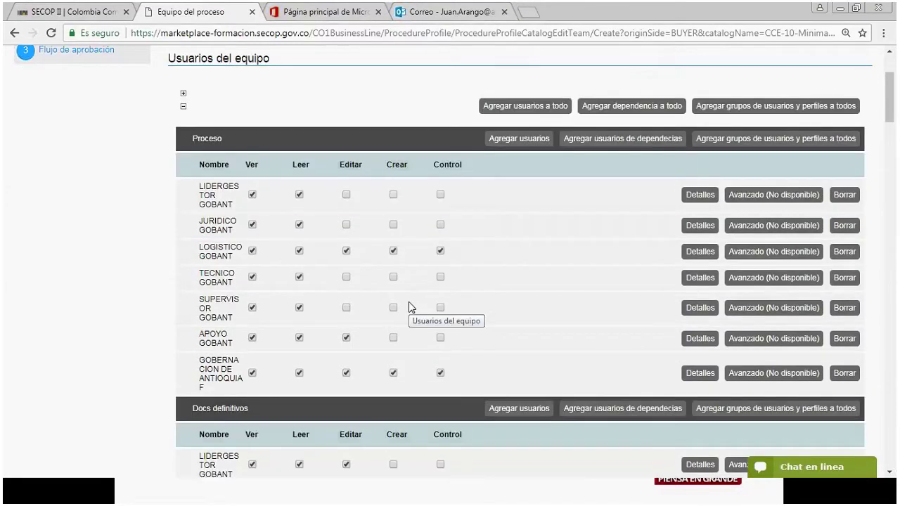
scroll(409, 307, "down", 1)
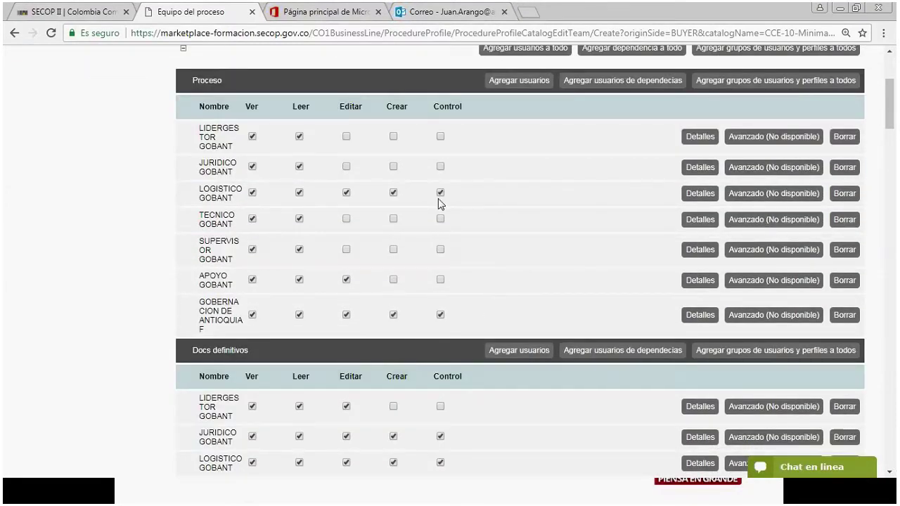
scroll(388, 265, "down", 1)
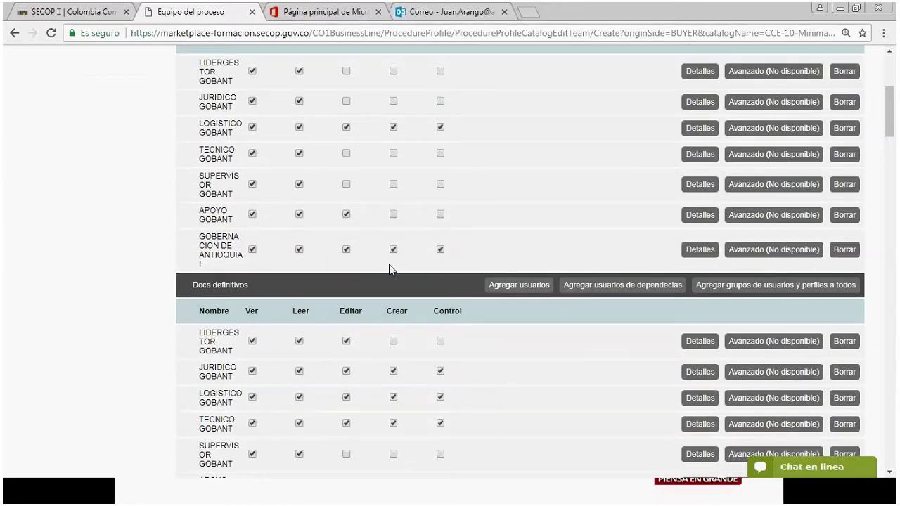
scroll(389, 265, "down", 2)
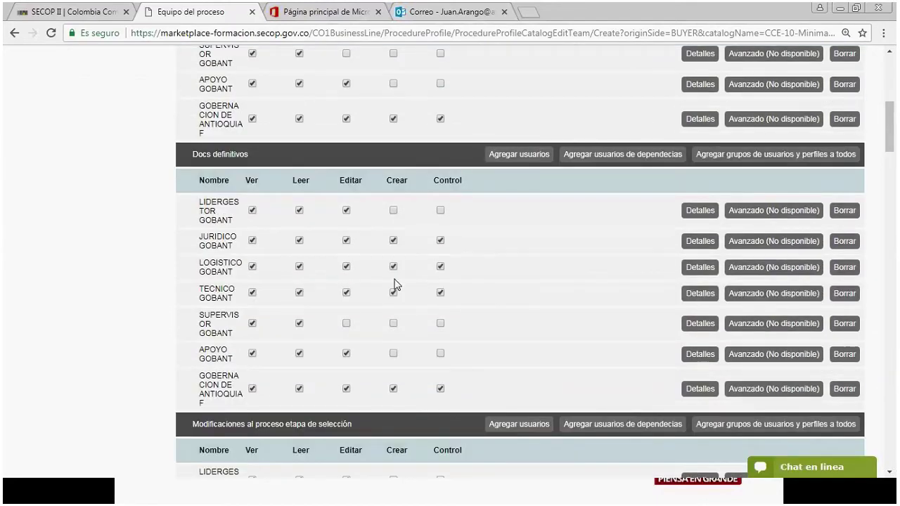
scroll(389, 309, "down", 2)
scroll(388, 308, "down", 2)
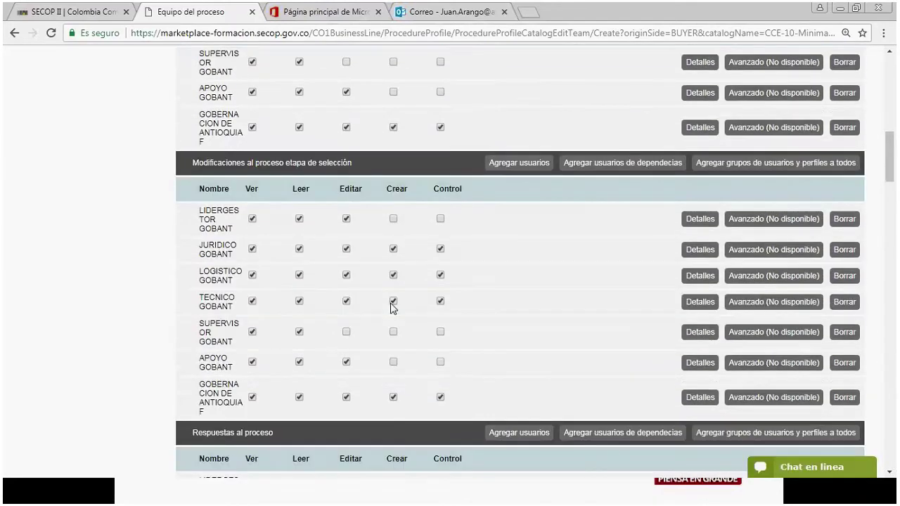
scroll(392, 304, "down", 1)
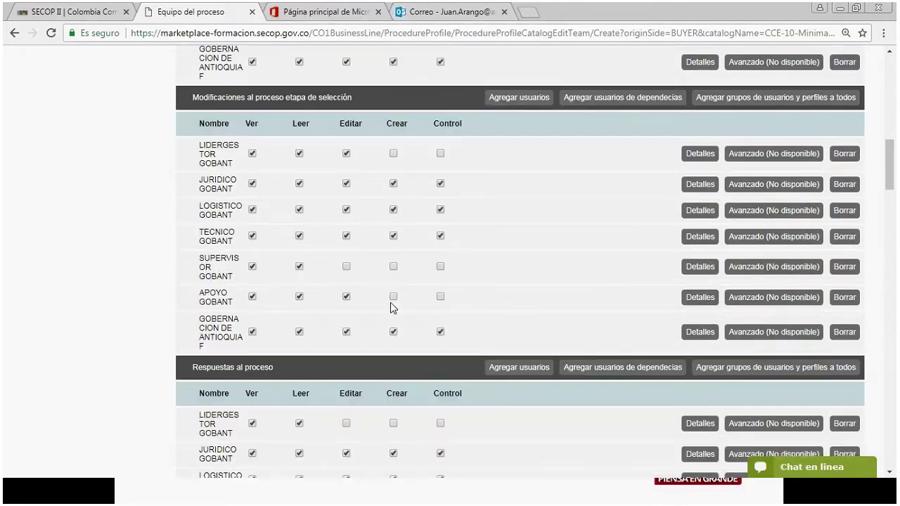
scroll(383, 308, "down", 1)
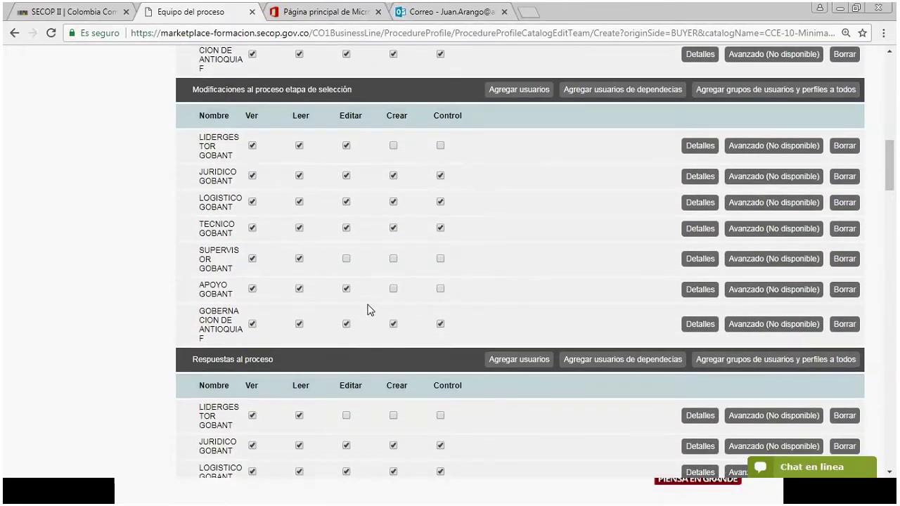
scroll(370, 309, "down", 2)
scroll(369, 307, "down", 3)
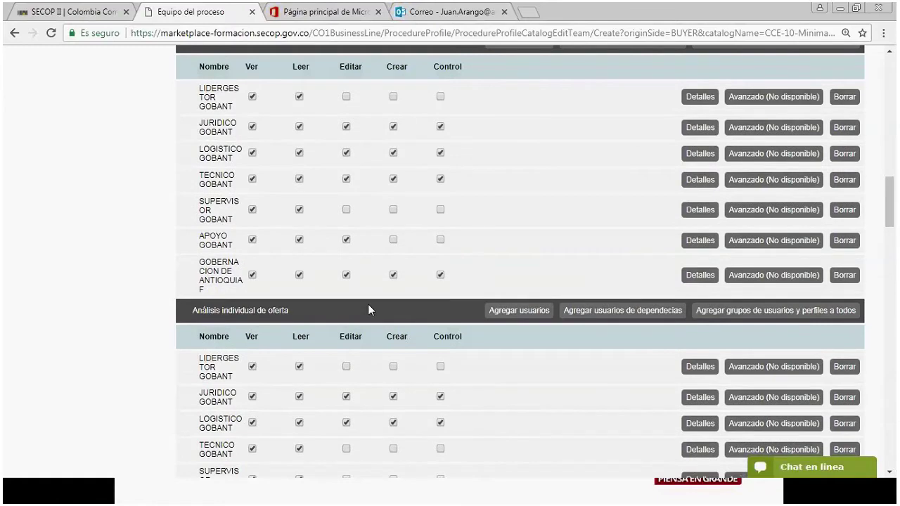
scroll(369, 310, "down", 1)
scroll(348, 284, "down", 1)
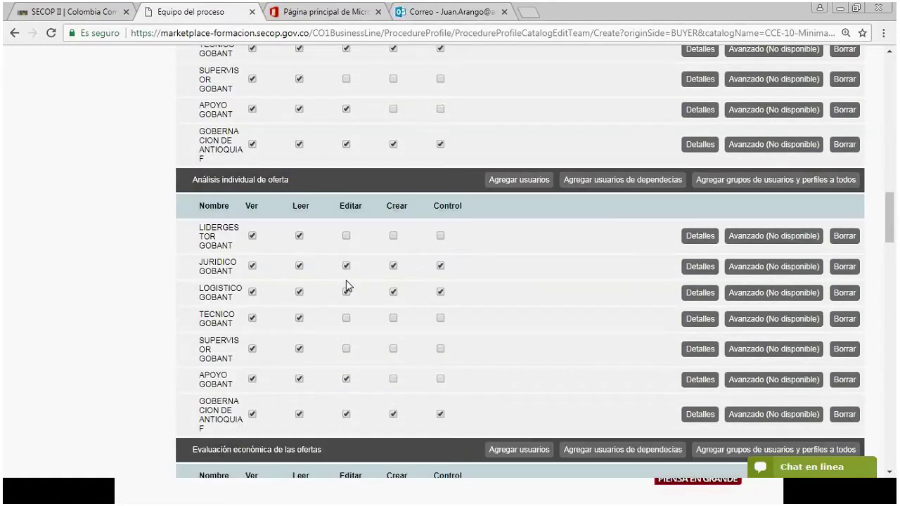
scroll(338, 299, "down", 1)
scroll(335, 301, "down", 1)
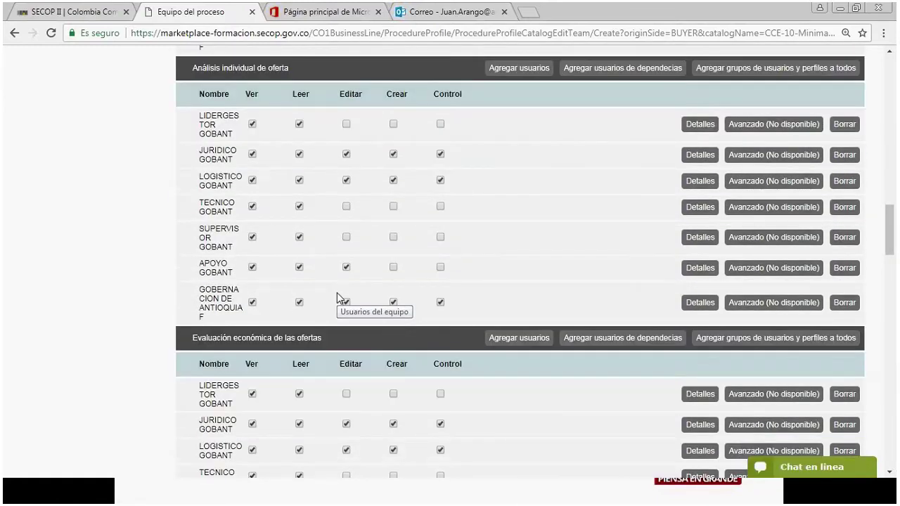
scroll(337, 295, "down", 2)
scroll(338, 297, "down", 5)
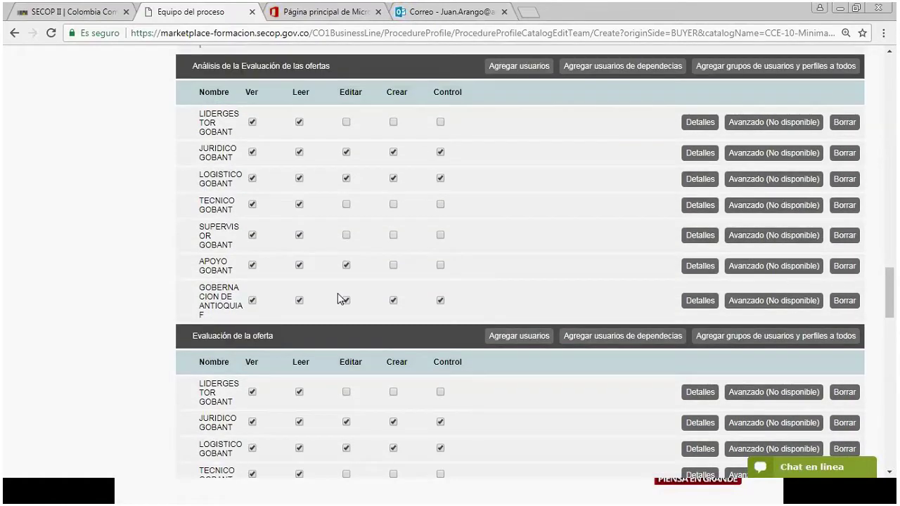
scroll(337, 293, "down", 3)
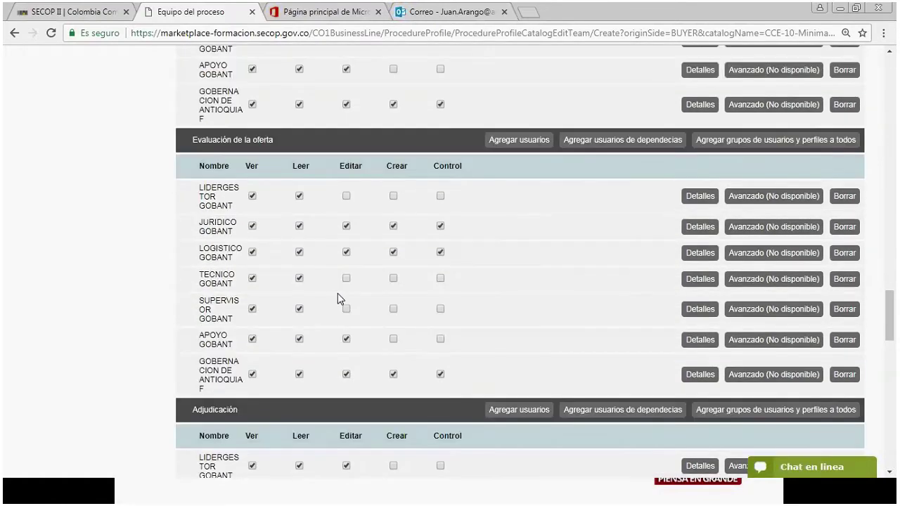
scroll(338, 295, "down", 2)
scroll(337, 298, "down", 2)
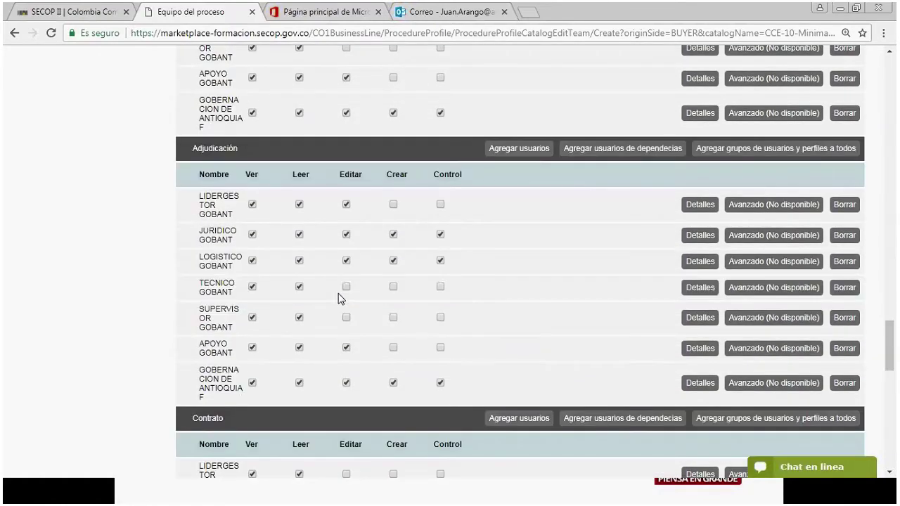
scroll(338, 297, "down", 2)
scroll(340, 298, "down", 2)
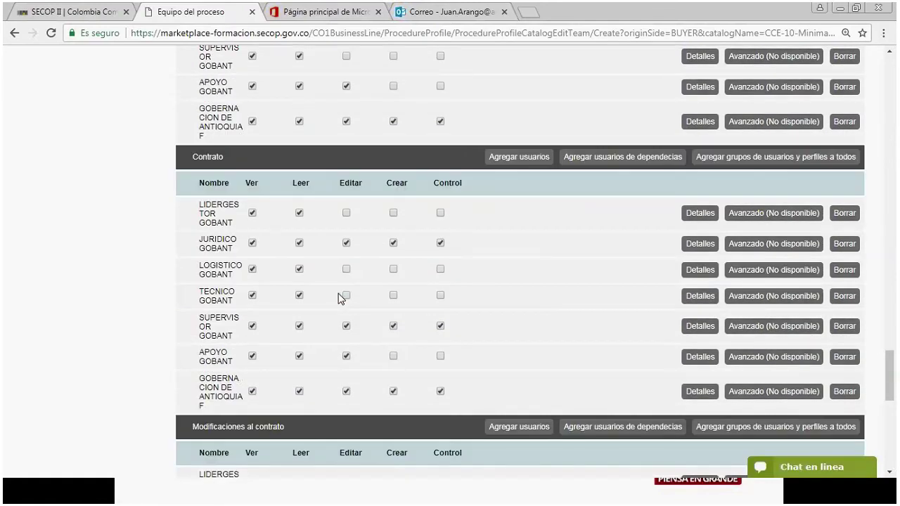
scroll(340, 298, "down", 3)
scroll(338, 298, "down", 2)
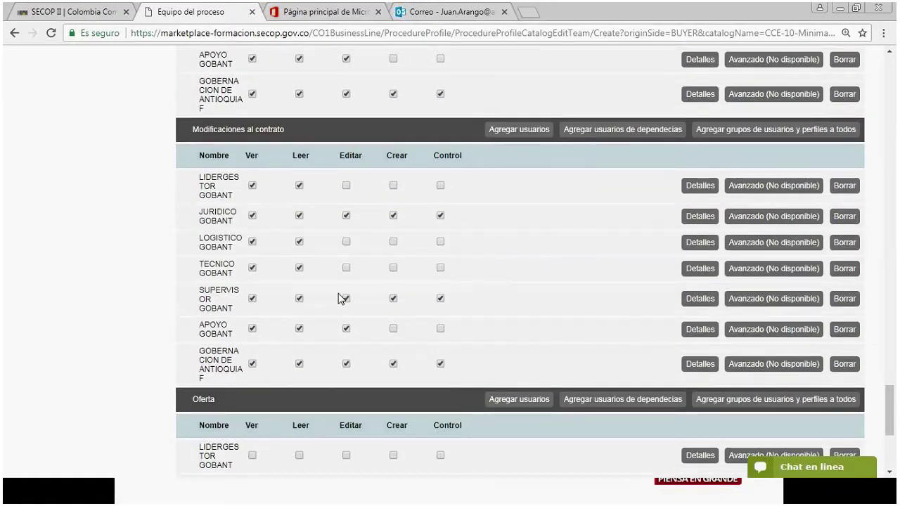
scroll(341, 297, "down", 4)
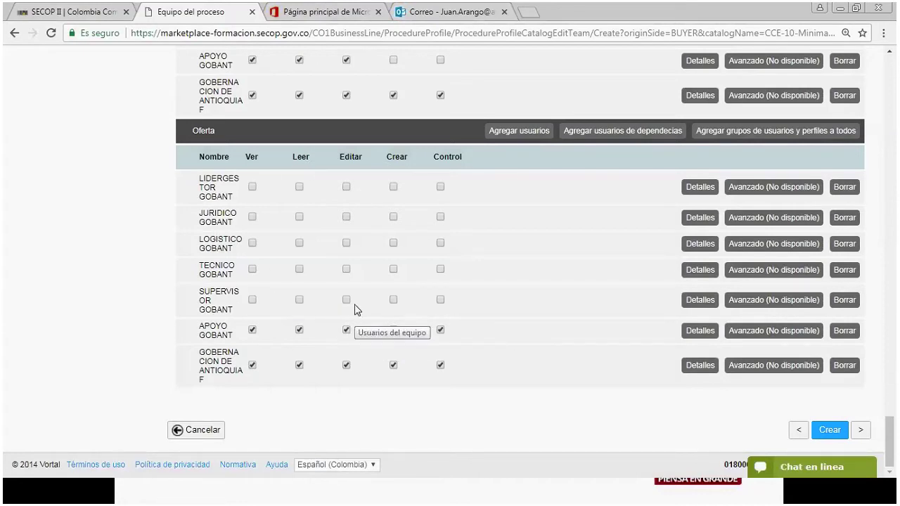
Step: Review the team users' permissions from Oferta back up to Proceso, and check which user account is signed in
scroll(275, 220, "up", 2)
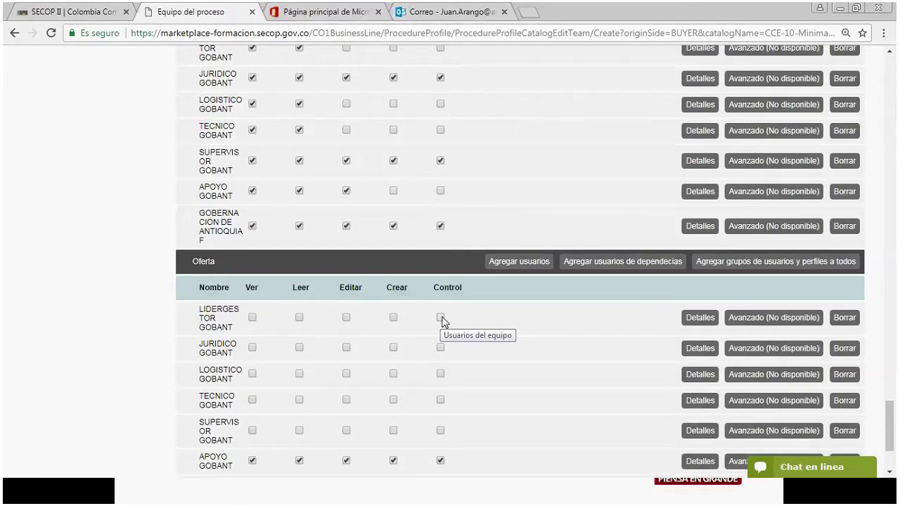
scroll(351, 300, "down", 2)
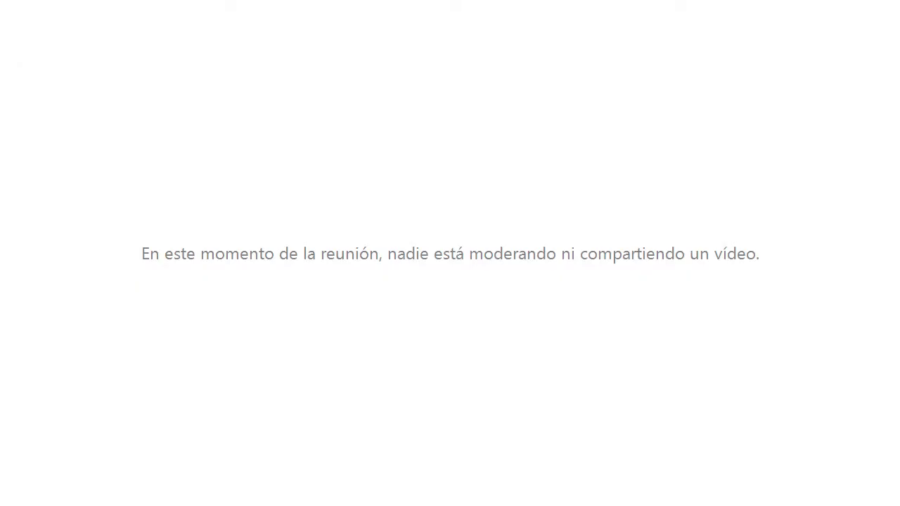
scroll(480, 295, "up", 3)
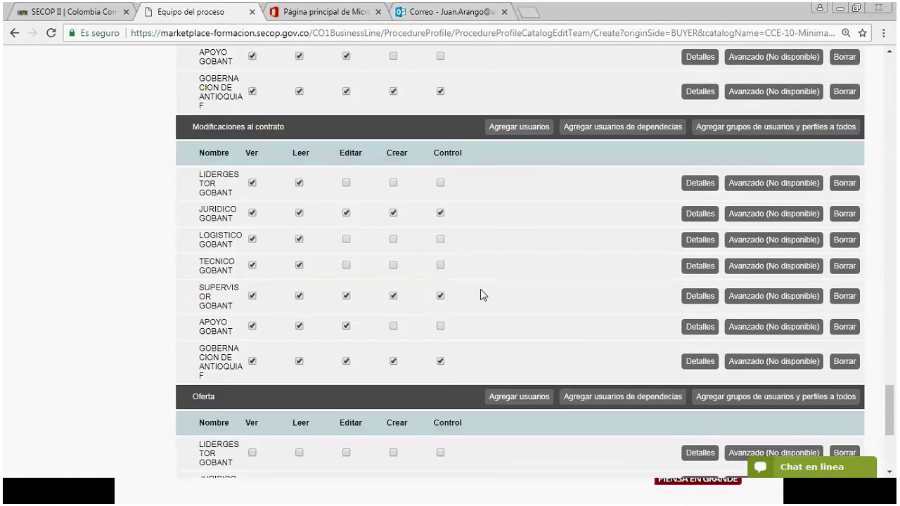
scroll(480, 296, "down", 5)
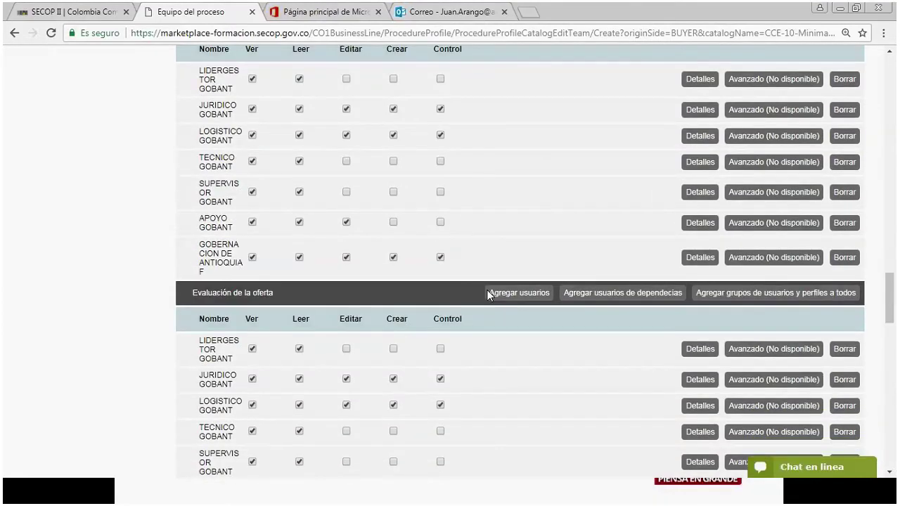
scroll(488, 291, "down", 5)
scroll(494, 289, "up", 3)
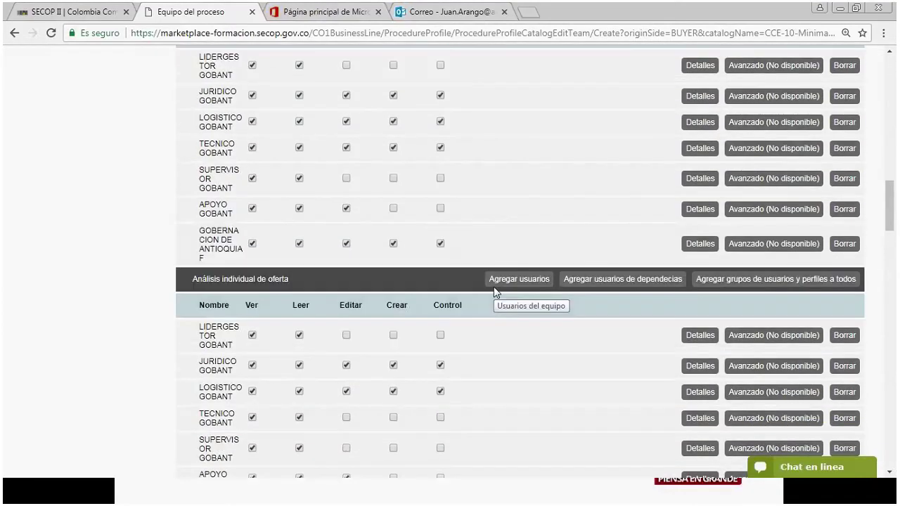
scroll(494, 288, "up", 10)
scroll(648, 340, "up", 3)
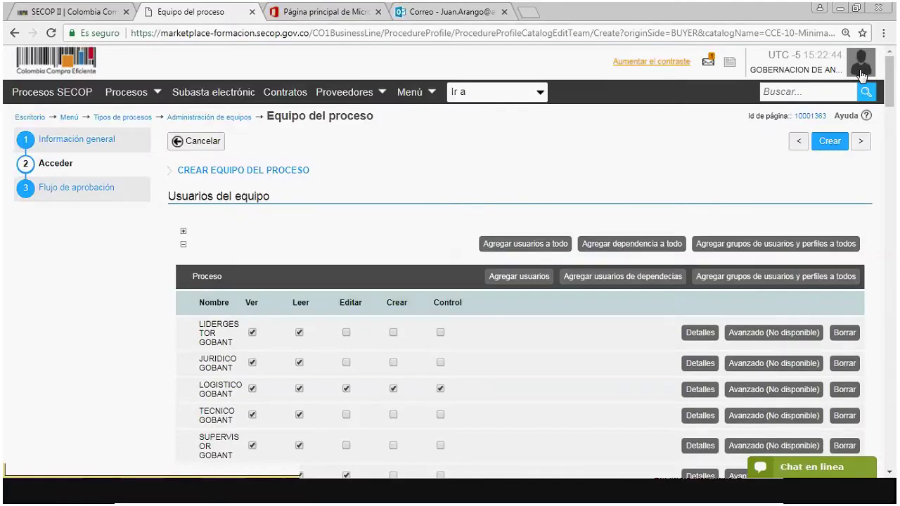
left_click(862, 71)
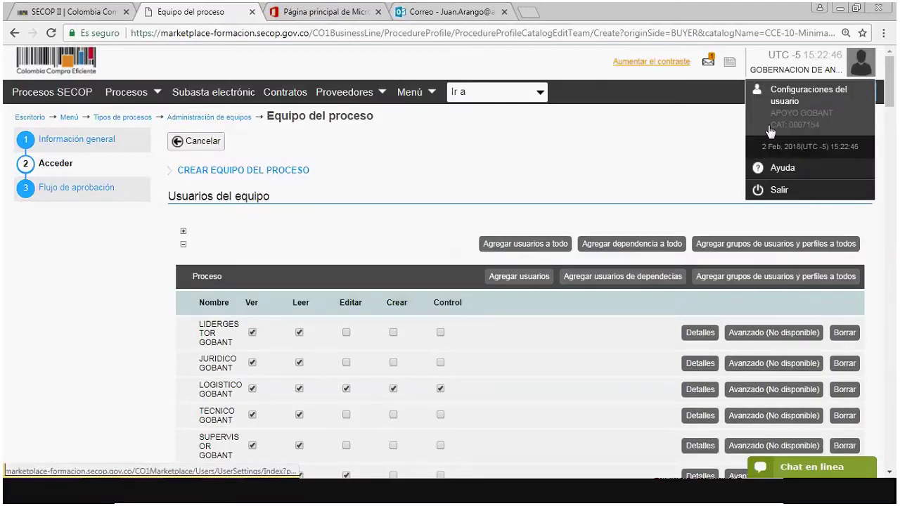
left_click(460, 164)
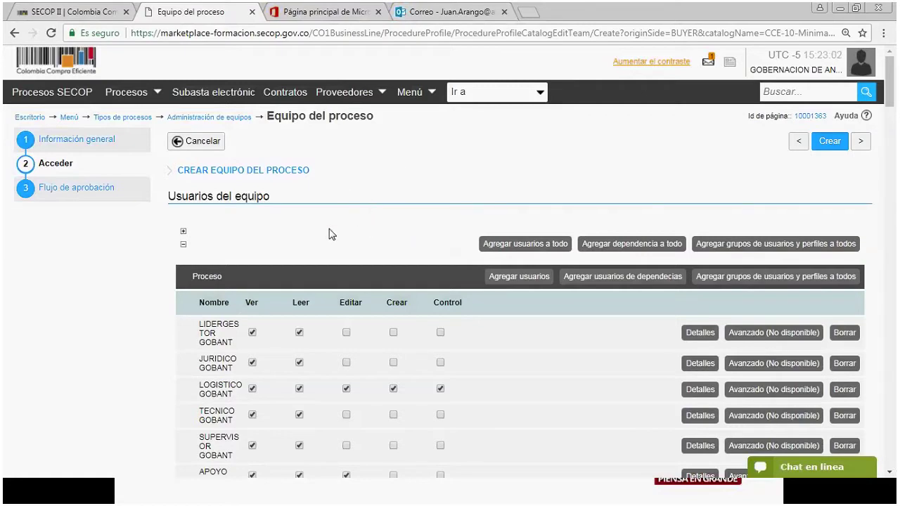
Step: Go to the Flujo de aprobación stage and start creating a new flow for Aprobar publicación del proceso
scroll(330, 235, "down", 1)
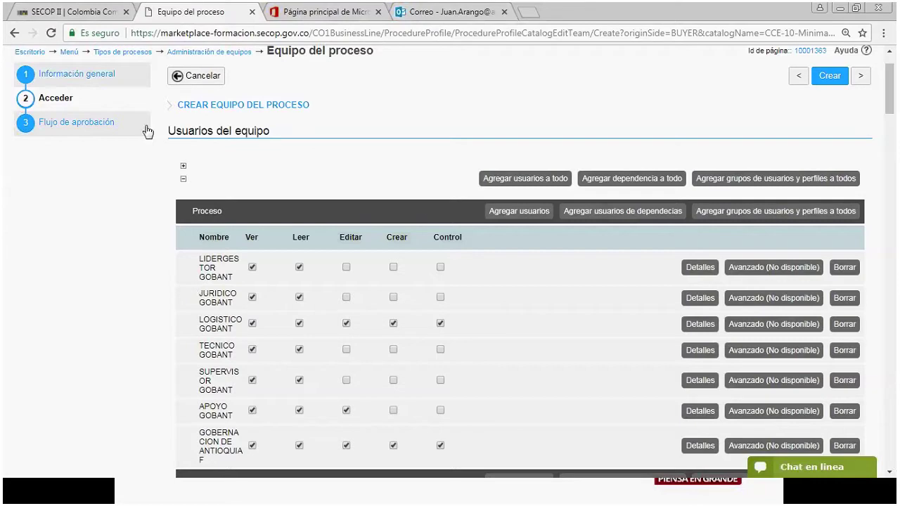
left_click(89, 130)
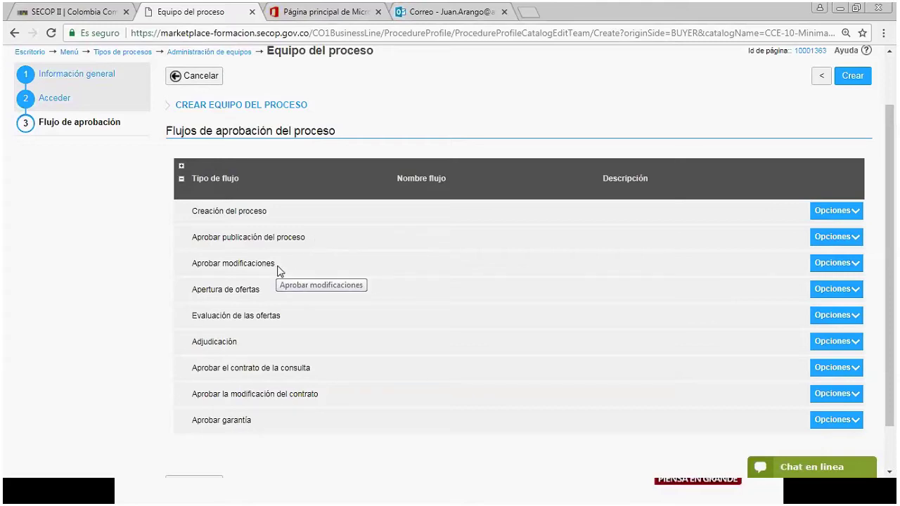
double_click(232, 263)
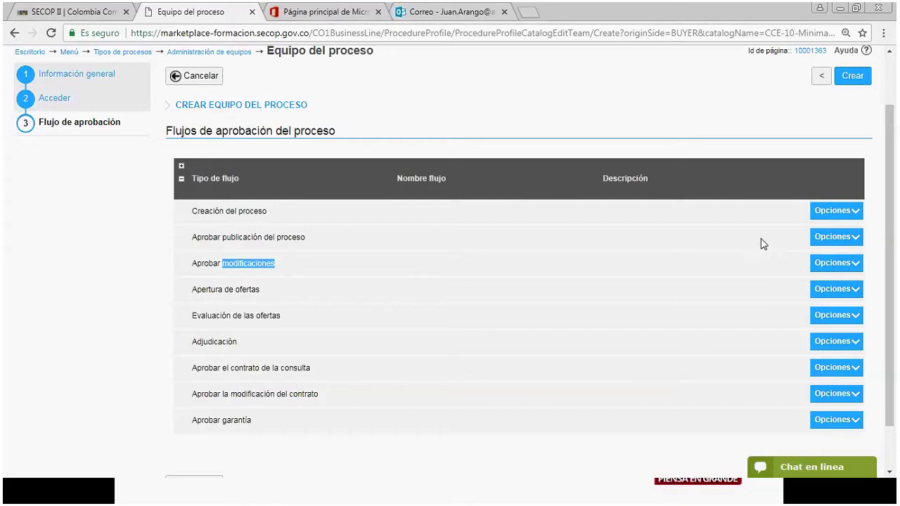
left_click(834, 241)
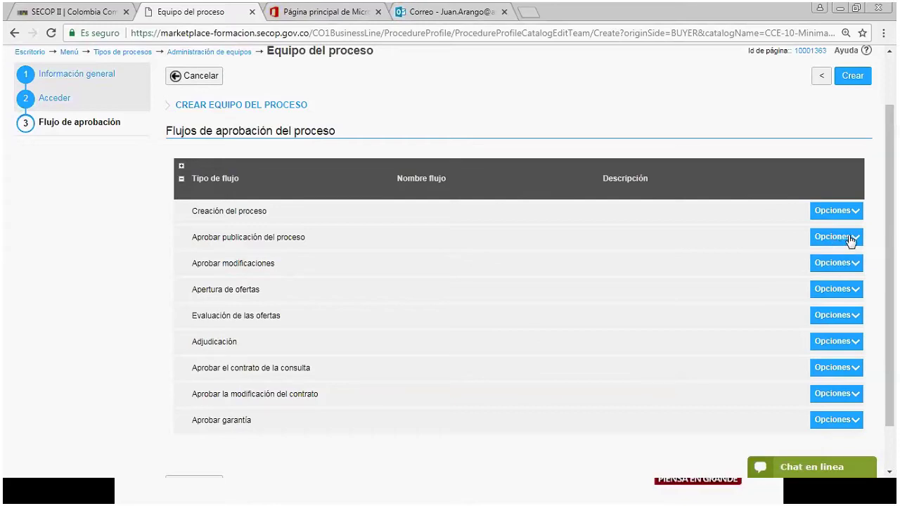
left_click(850, 242)
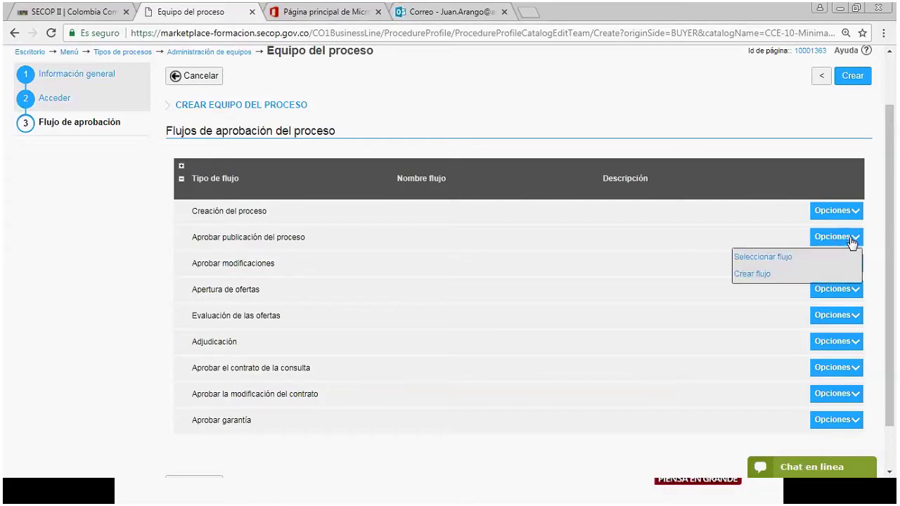
left_click(749, 275)
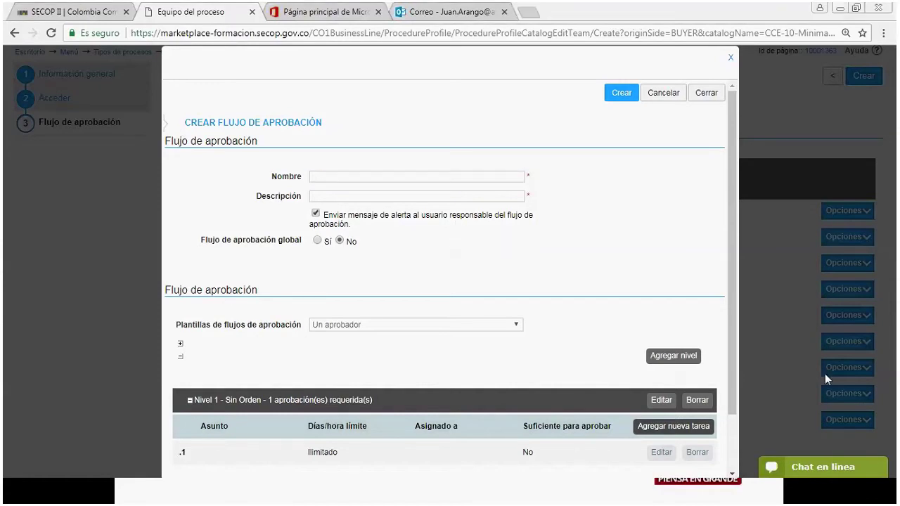
Step: Consult the Paso 3 slide in PowerPoint, and enter APROBAR PUBLICACION DE PLIEGO as the new flow's name and description
key("alt+Tab")
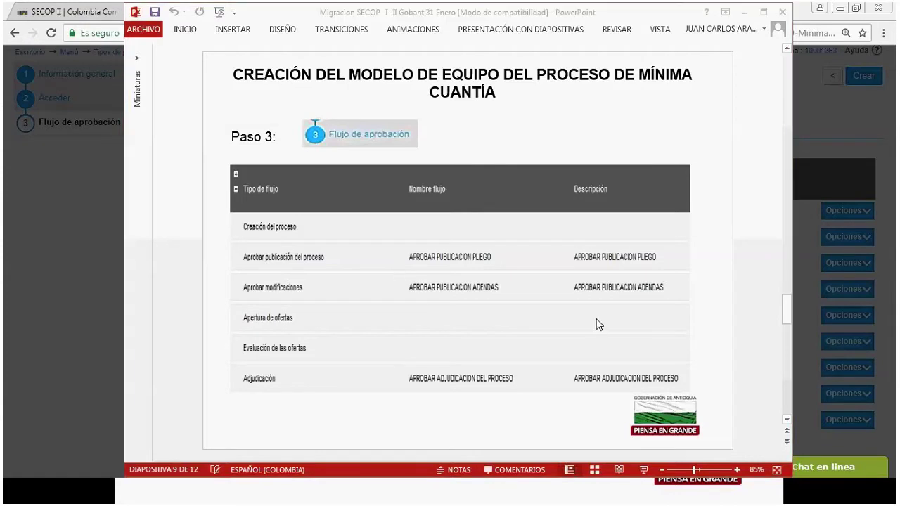
key("alt+Tab")
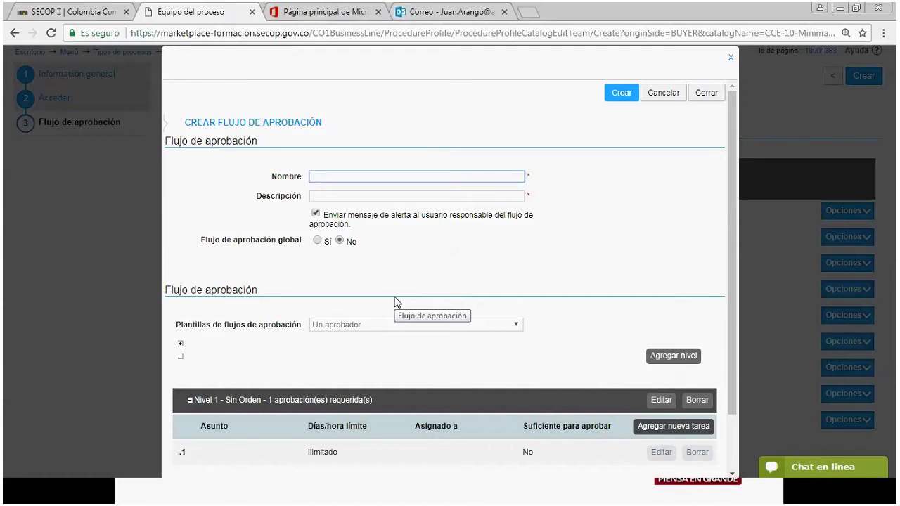
type("APR")
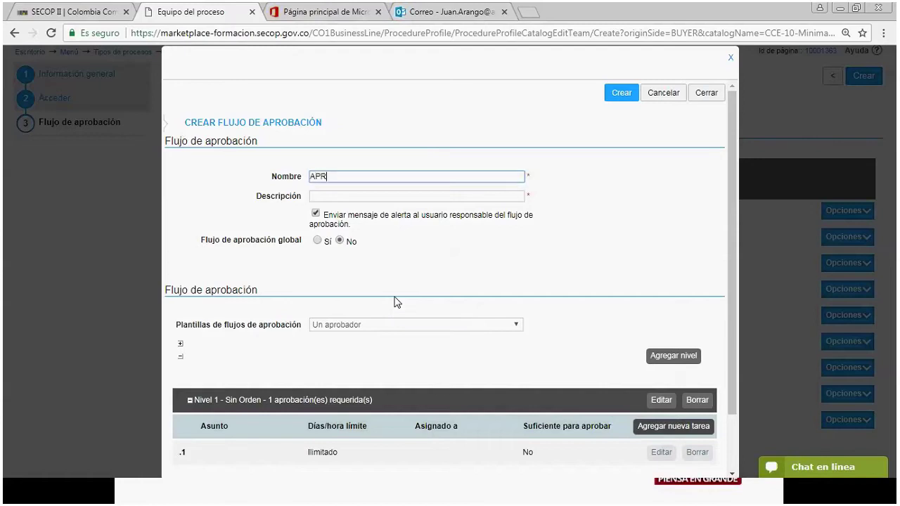
type("OBAR PUBLICACION DE PLIEGO")
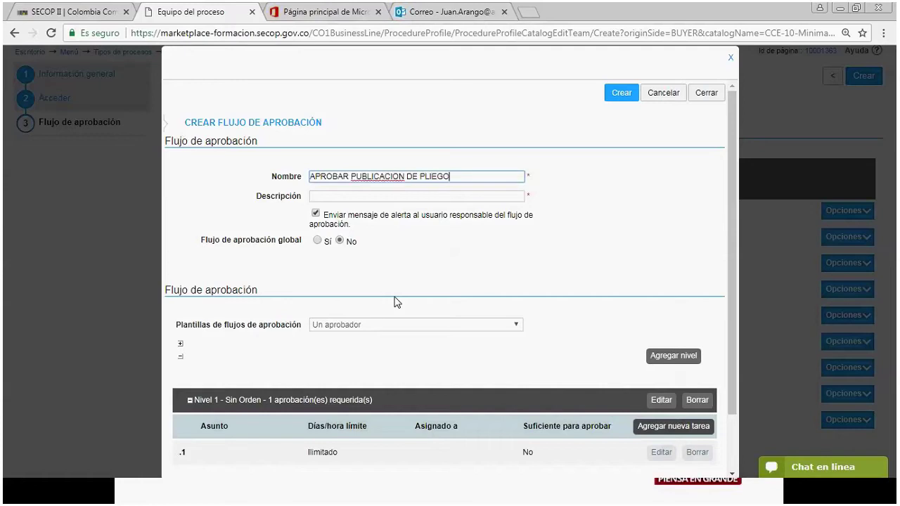
key("ctrl+a")
key("ctrl+c")
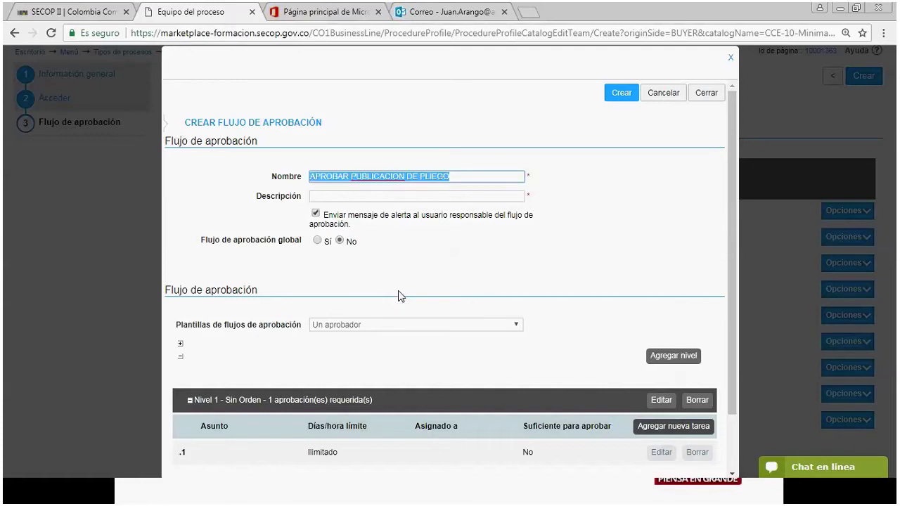
key("Tab")
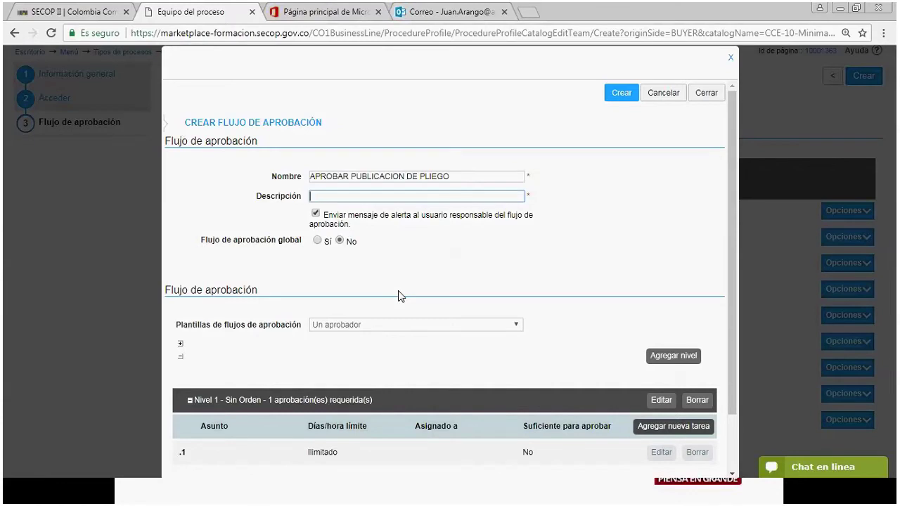
key("ctrl+v")
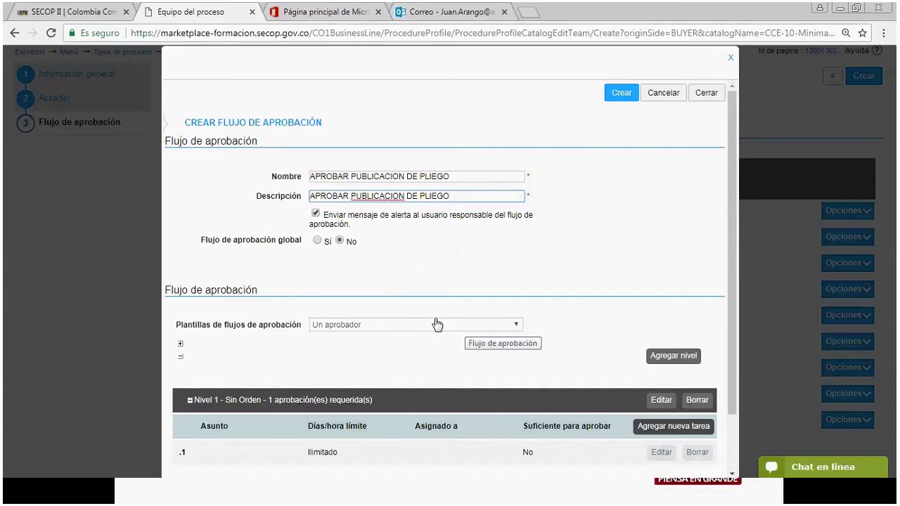
Step: Choose Un aprobador as the template for the approval flow
scroll(357, 265, "down", 2)
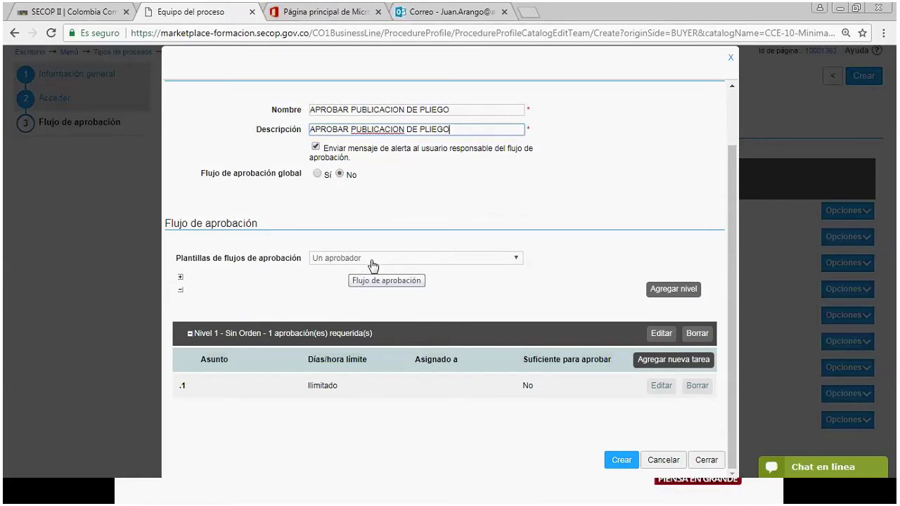
left_click(373, 263)
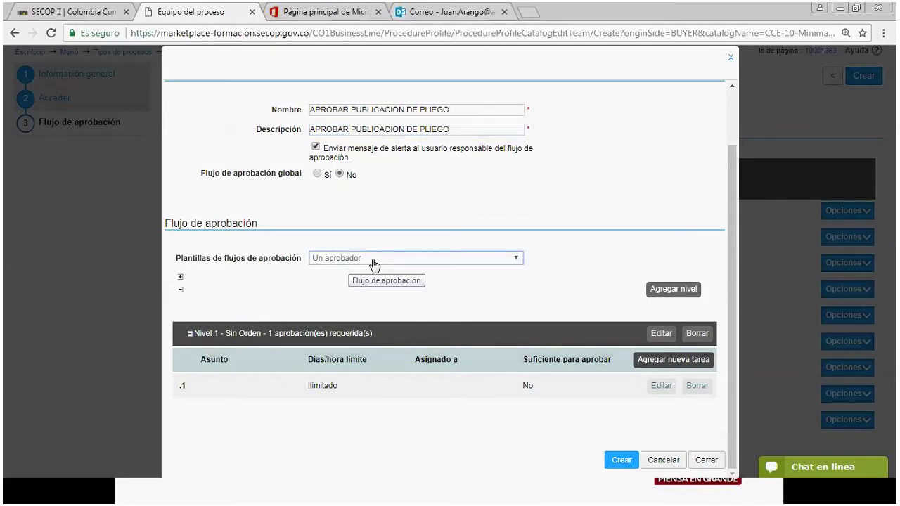
left_click(373, 260)
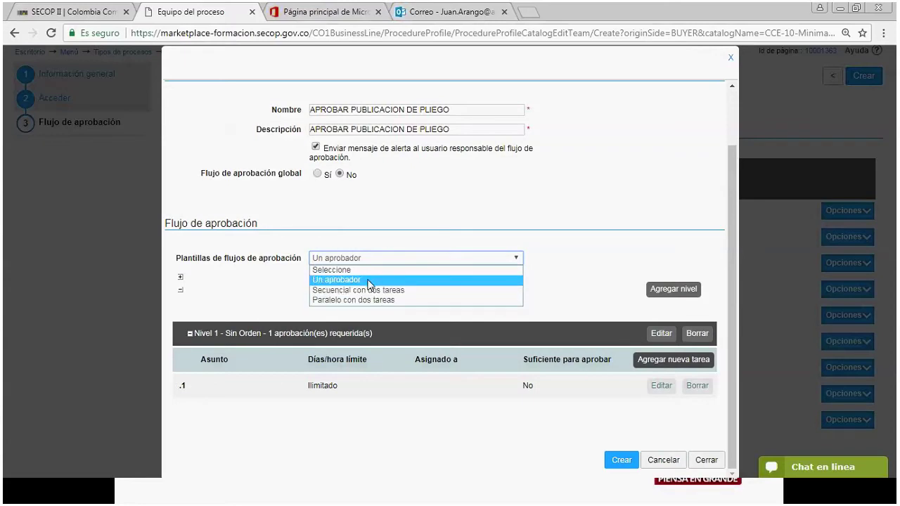
left_click(368, 282)
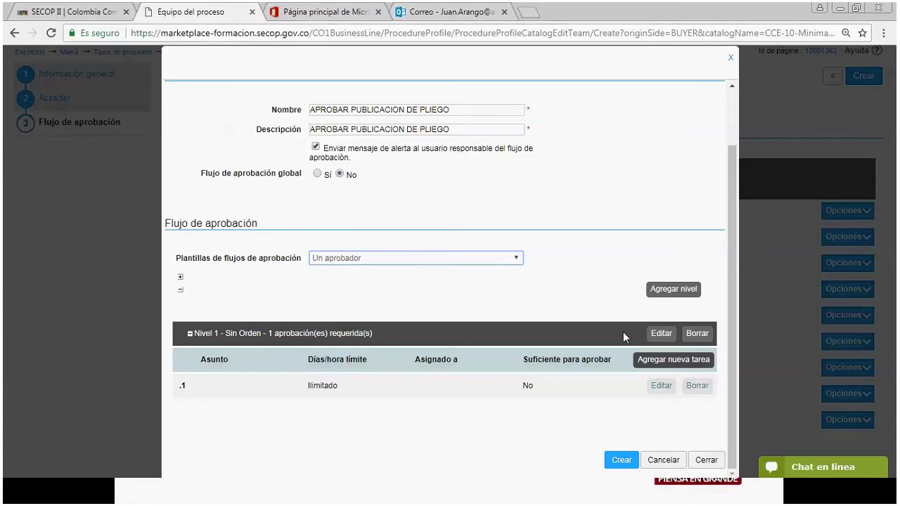
Step: Edit the task in Nivel 1, giving it the name and description APROBAR PUBLICACION DE PLIEGO
left_click(658, 384)
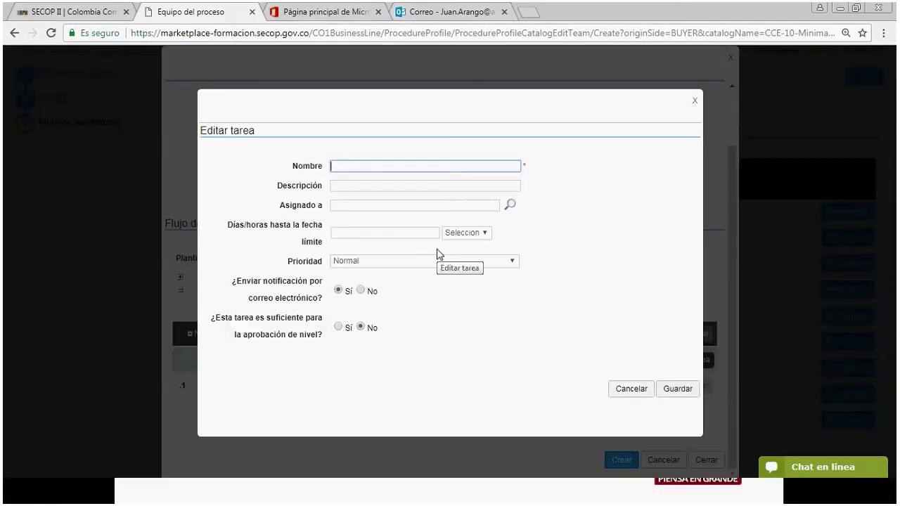
key("ctrl+v")
key("Tab")
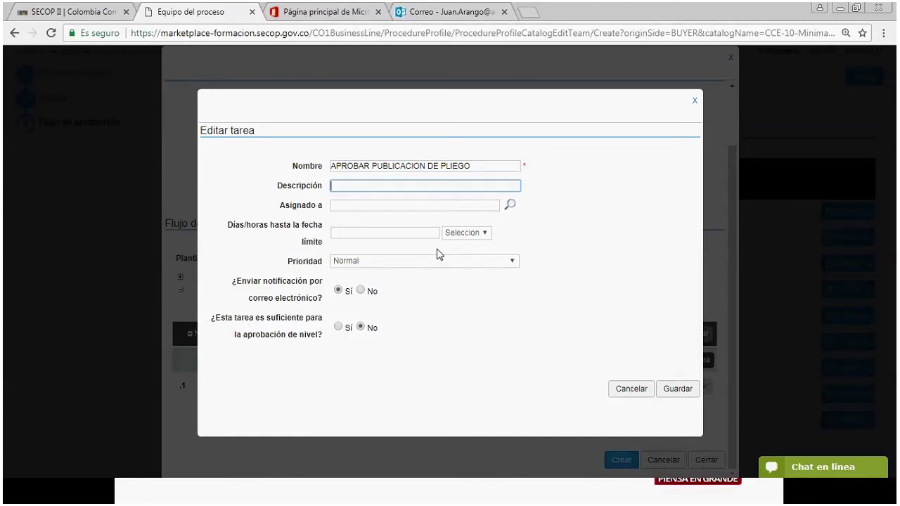
key("ctrl+v")
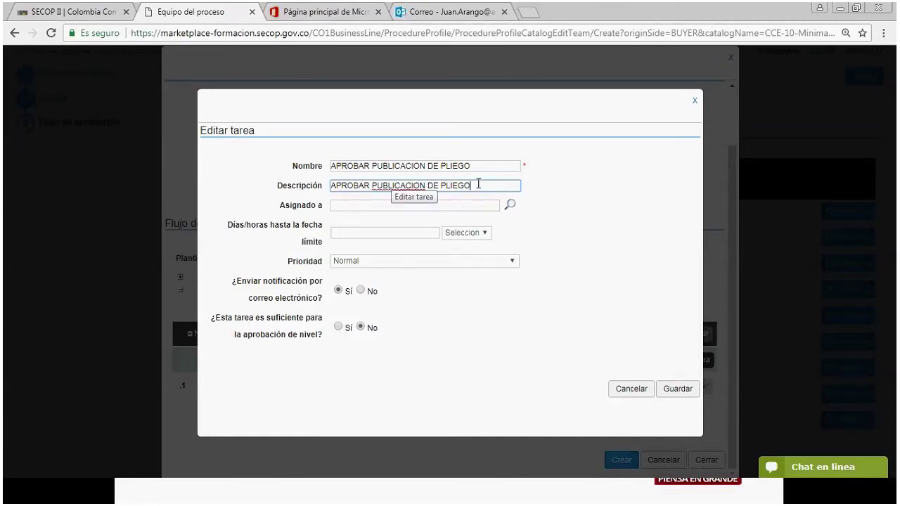
Step: Assign the task to the user LIDERGESTOR GOBANT, and save it marked as sufficient for level approval
left_click(510, 205)
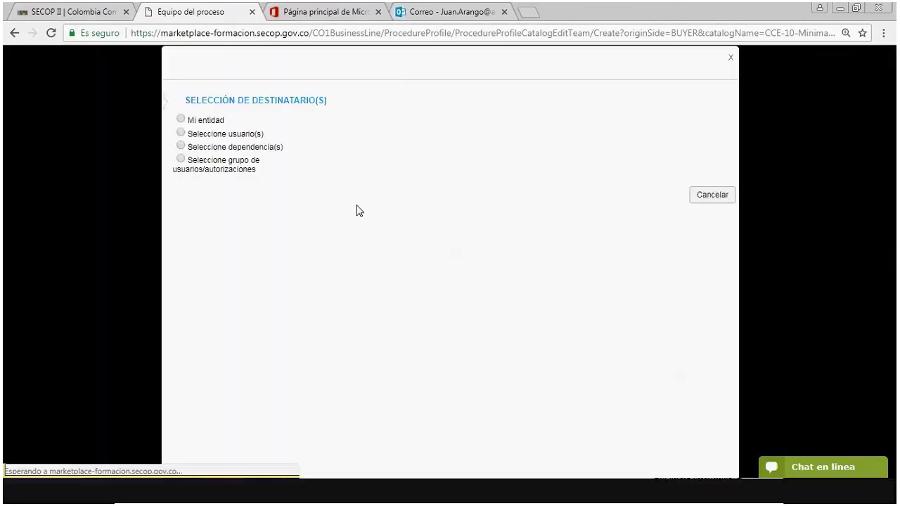
left_click(181, 132)
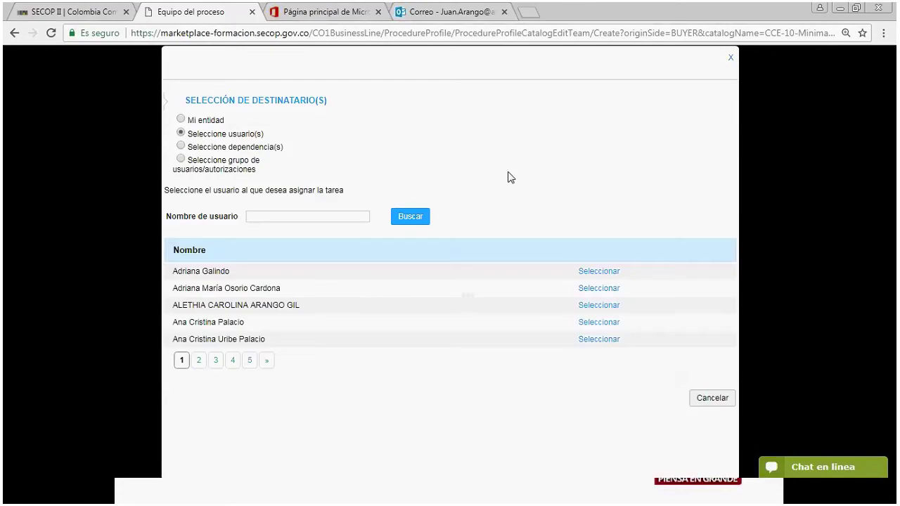
left_click(312, 216)
type("LIDER")
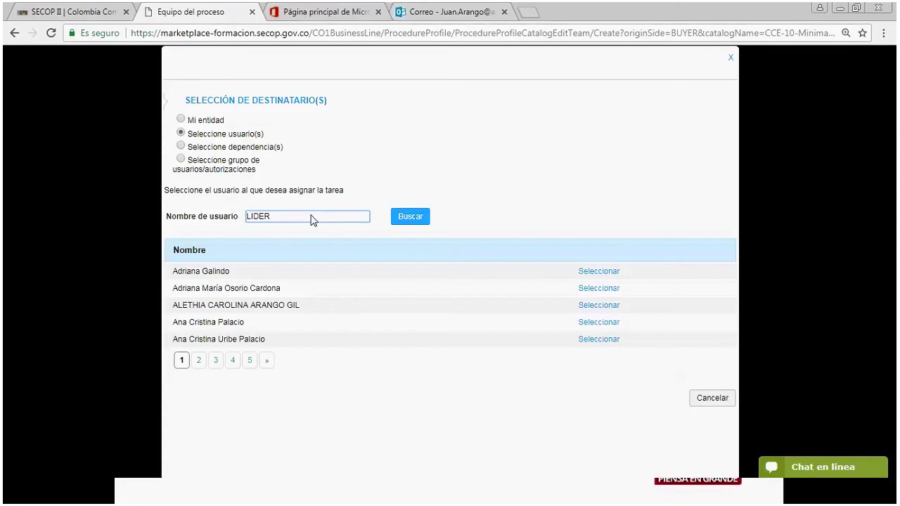
key("Return")
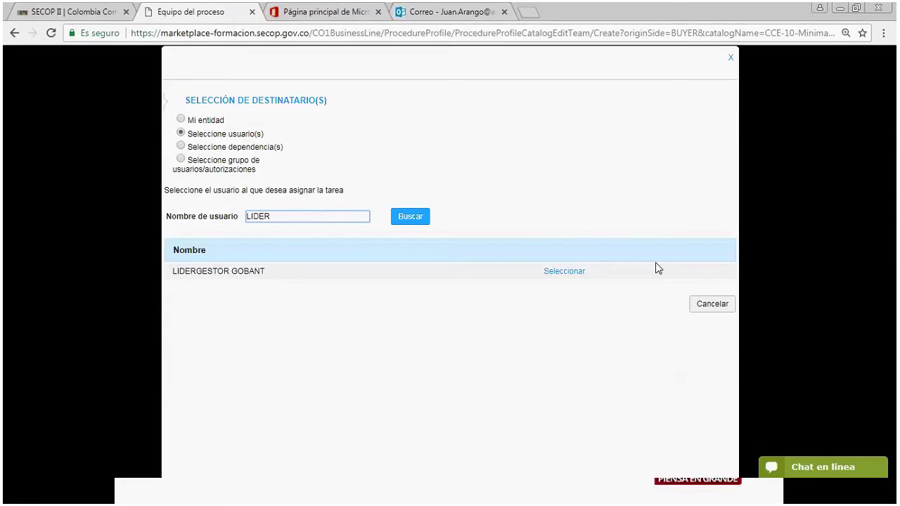
left_click(573, 272)
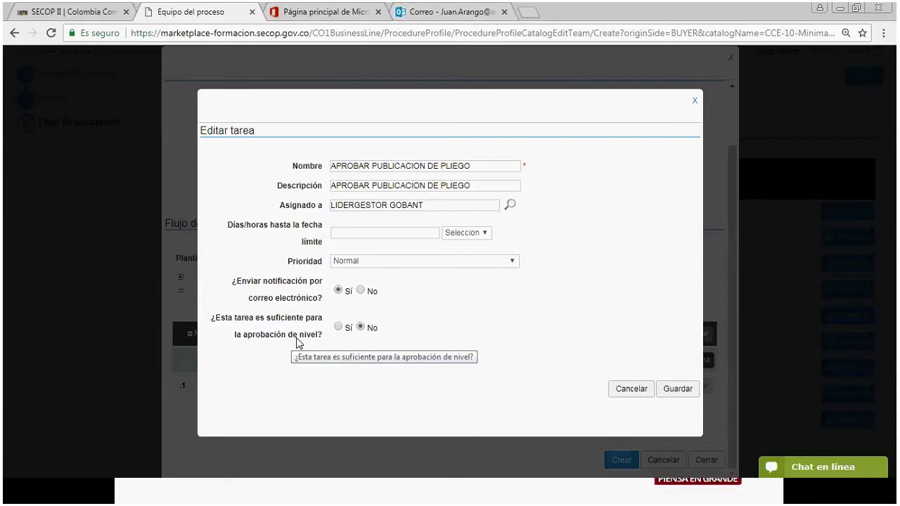
left_click(338, 327)
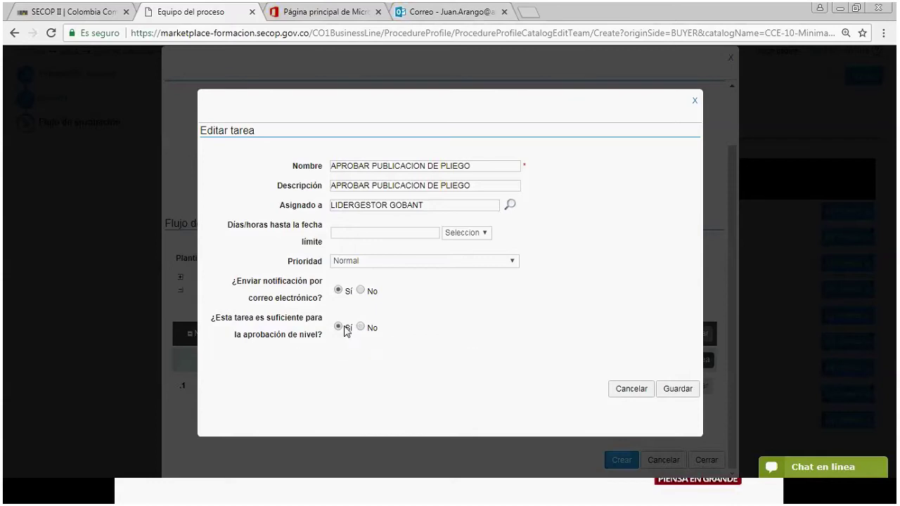
left_click(677, 395)
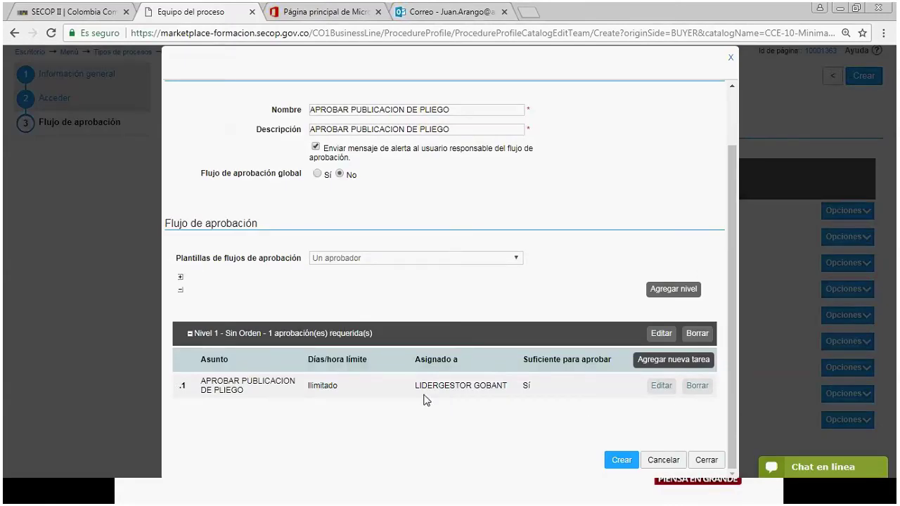
Step: Create the APROBAR PUBLICACION DE PLIEGO flow, and start a new approval flow for Aprobar modificaciones
left_click(615, 460)
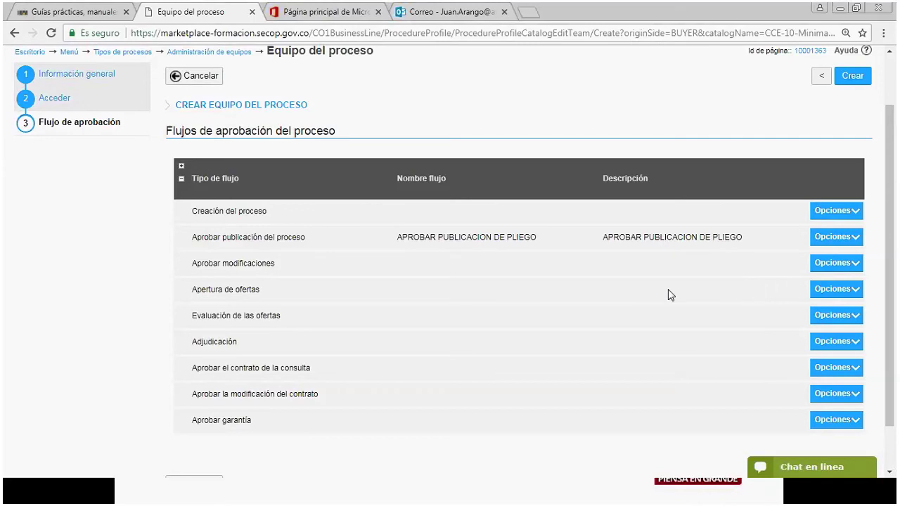
left_click(843, 268)
left_click(756, 303)
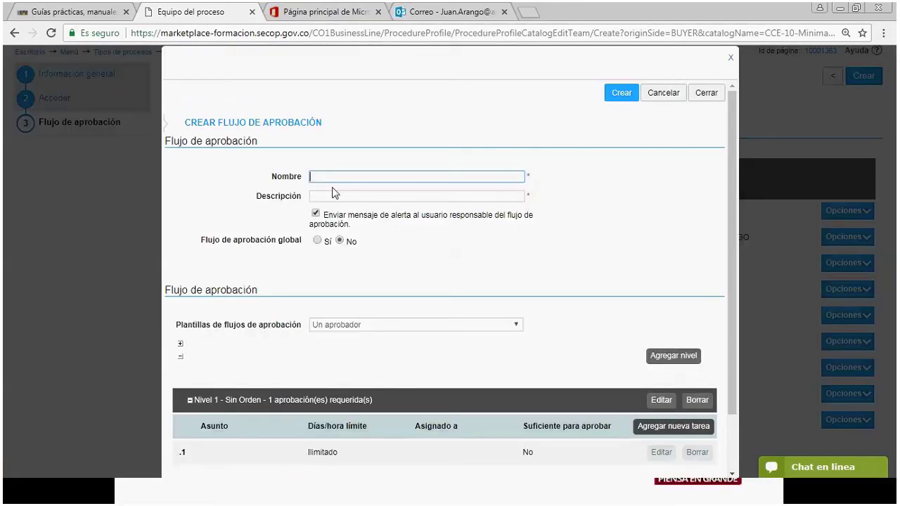
Step: Enter APROBAR PUBLICACION ADENDAS as the new flow's name and description
type("PROBAR PUBLICACIONE")
key("BackSpace")
type("ADENDAS")
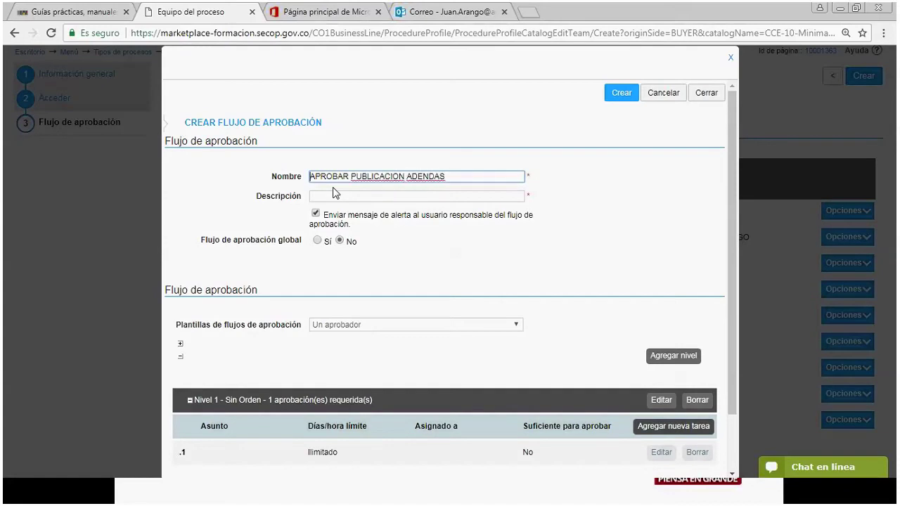
key("ctrl+a")
key("ctrl+c")
left_click(335, 195)
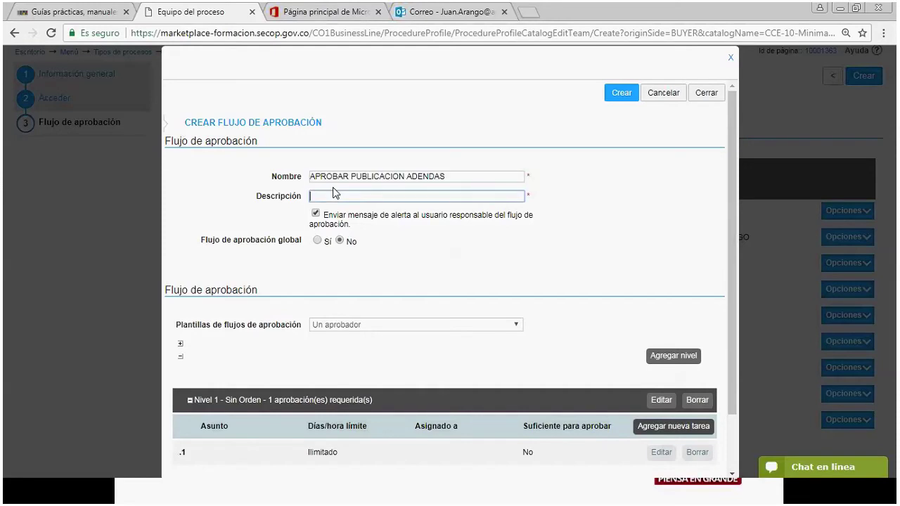
key("ctrl+v")
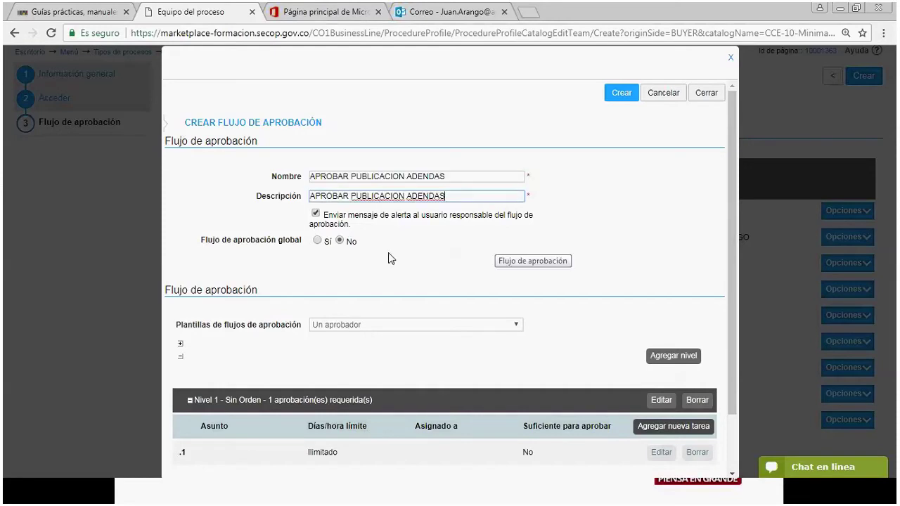
Step: Try the template Paralelo con dos tareas for the approval flow, and set it back to Un aprobador
scroll(392, 245, "down", 2)
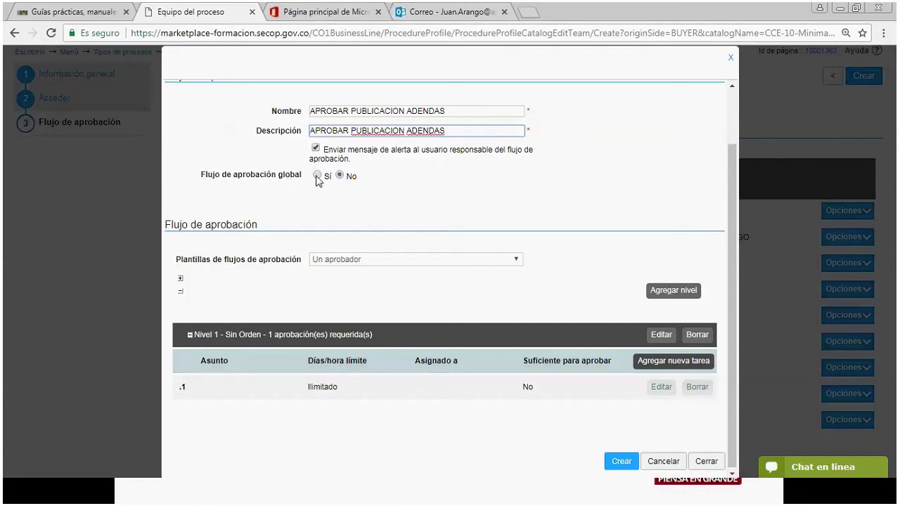
left_click(452, 259)
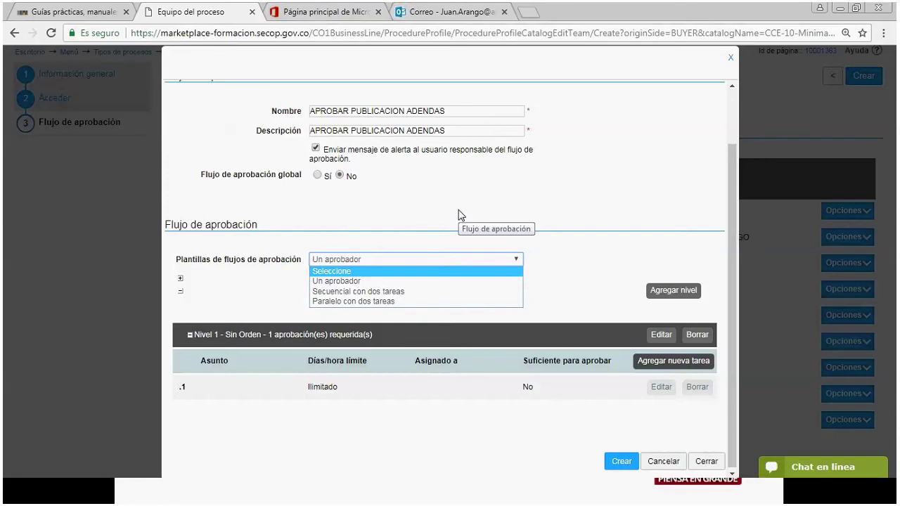
left_click(386, 302)
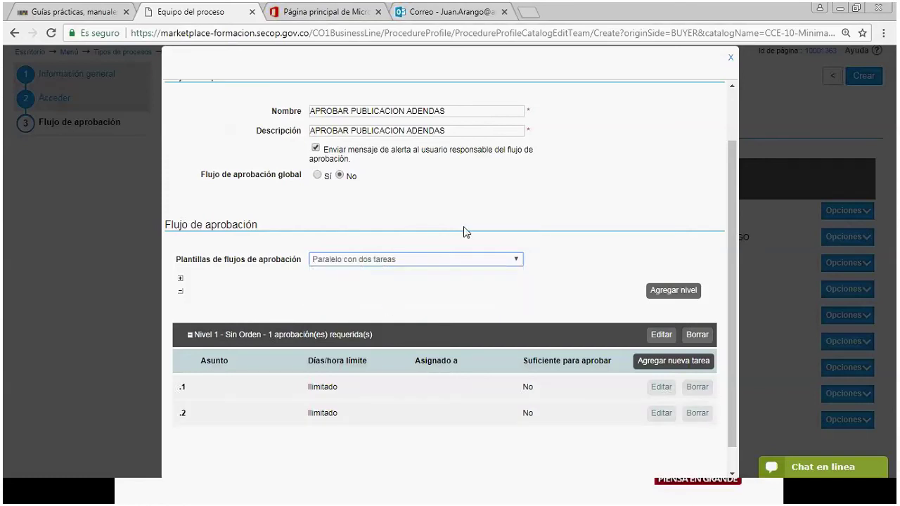
left_click(430, 261)
left_click(355, 281)
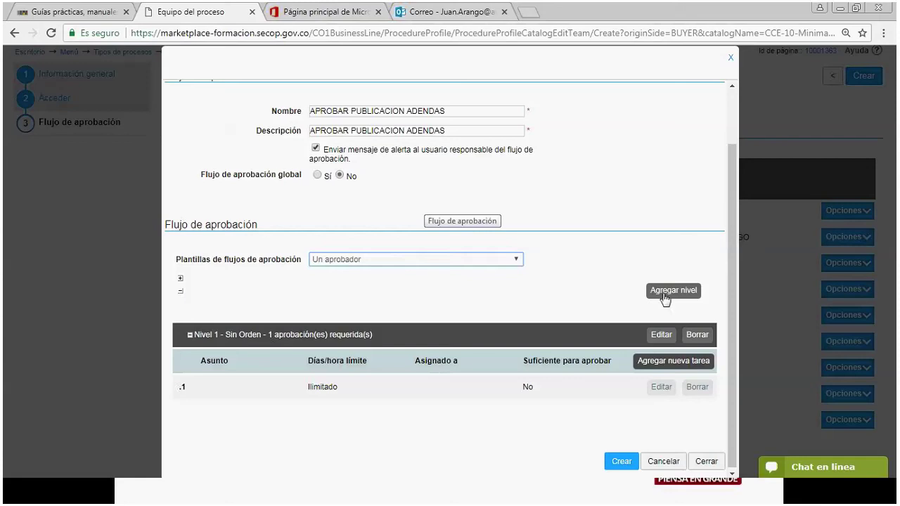
Step: Edit the task in Nivel 1, giving it the name and description APROBAR PUBLICACION ADENDAS
left_click(662, 388)
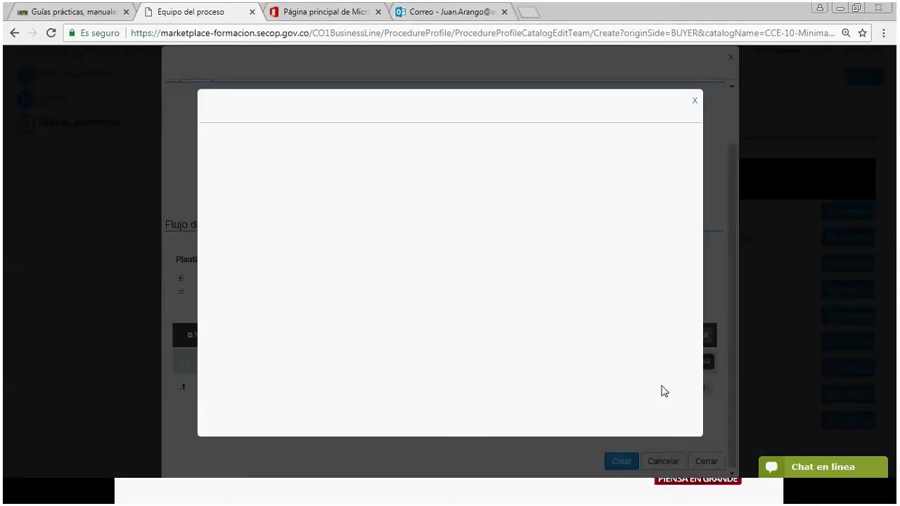
type("APROBAR PUBLICACION ADENDAS")
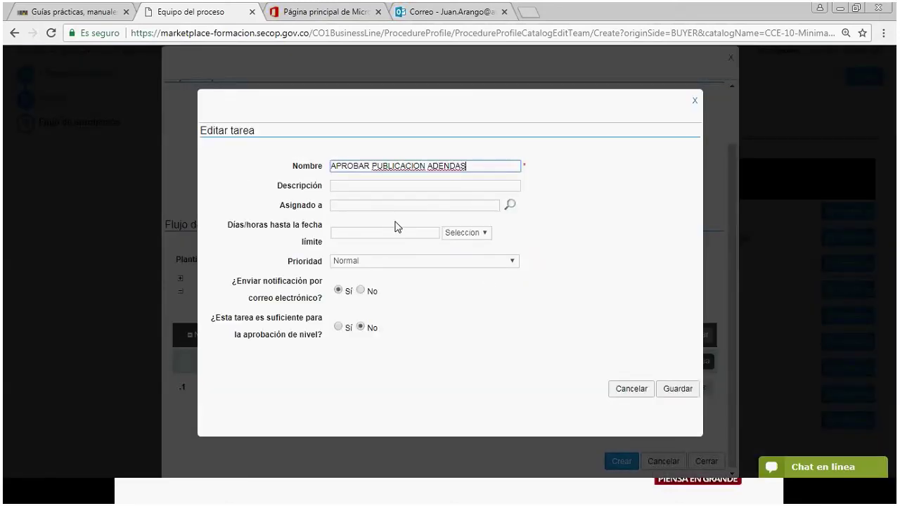
left_click(382, 185)
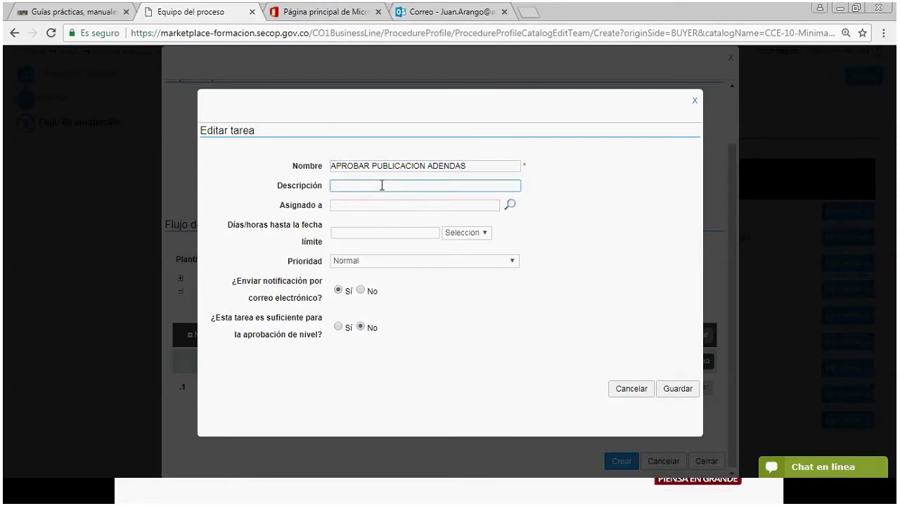
key("ctrl+v")
Step: Assign the task to the user LIDERGESTOR GOBANT, mark it as sufficient for level approval, and save it
left_click(510, 205)
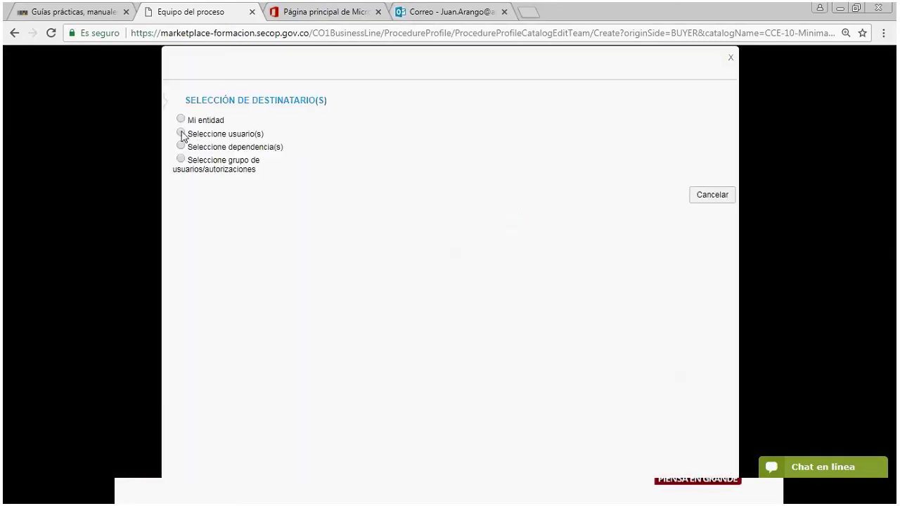
left_click(181, 134)
left_click(278, 218)
type("LIDER")
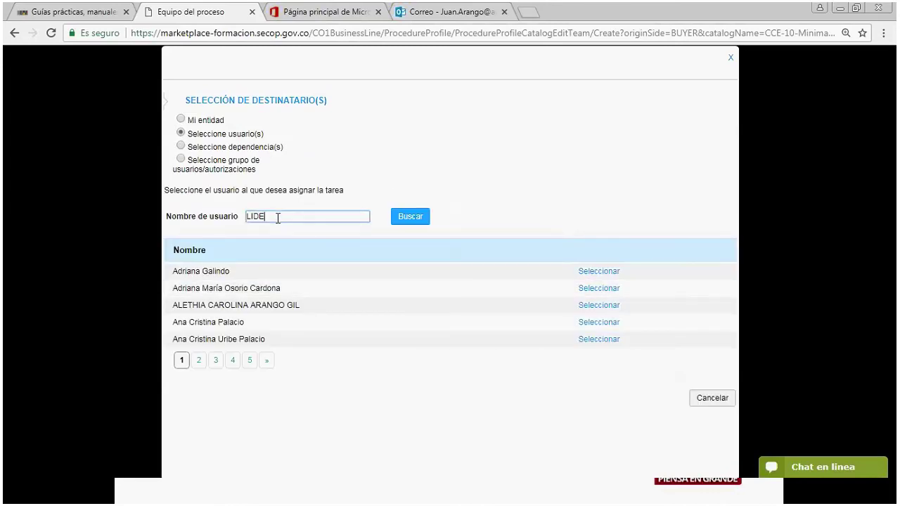
left_click(566, 273)
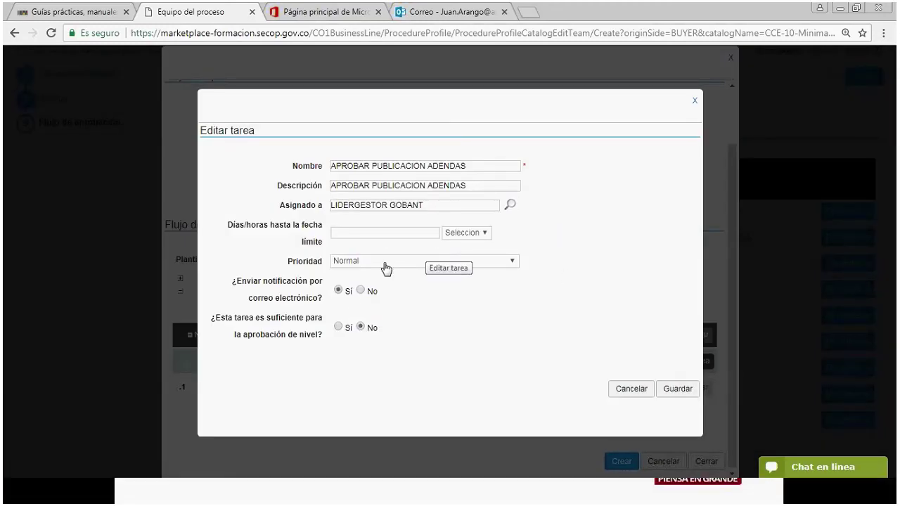
left_click(338, 326)
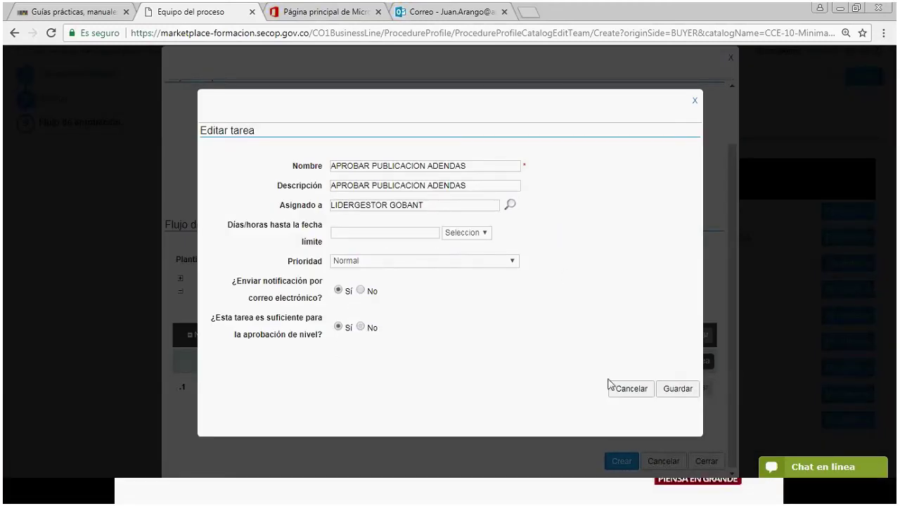
left_click(671, 393)
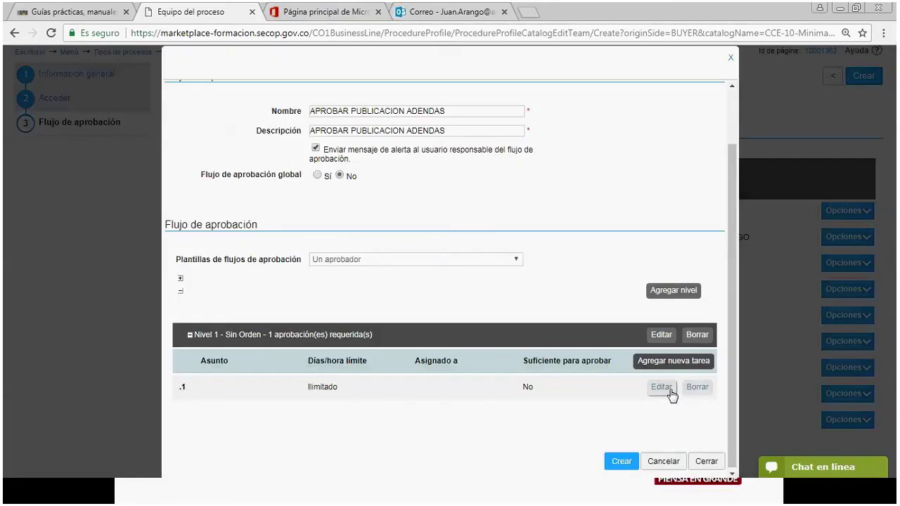
Step: Try to create the flow as APROBAR PUBLICACION ADENDAS, retrying with a trailing space in its name and description
left_click(622, 462)
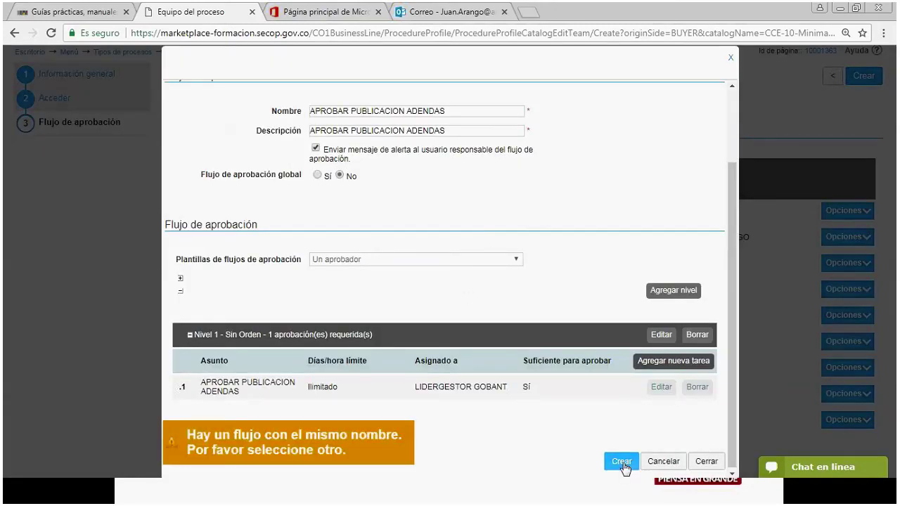
left_click(451, 112)
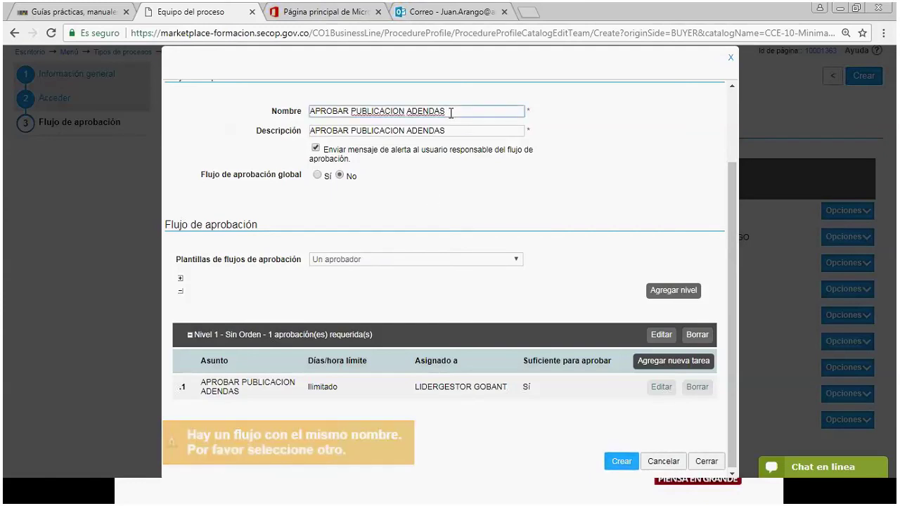
left_click(450, 131)
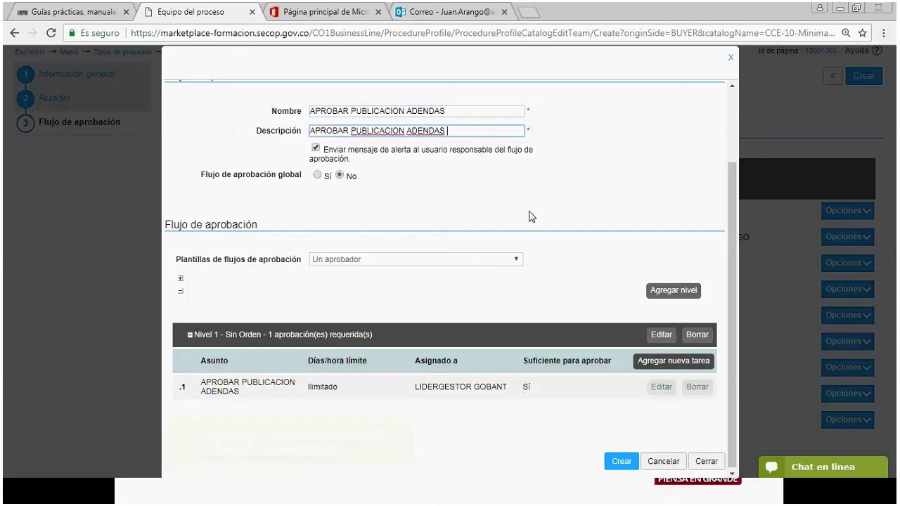
left_click(621, 461)
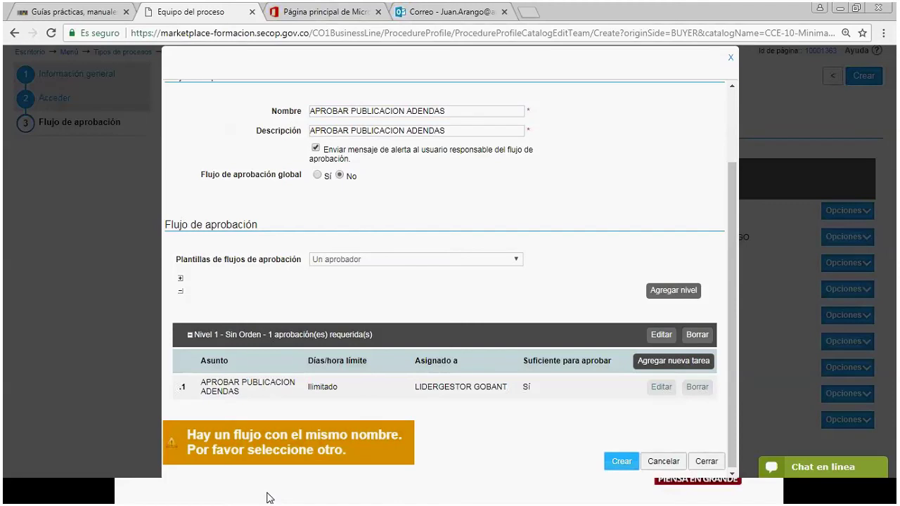
Step: Change the flow's name and description to APROBAR PUBLICACION ADENDA, and create the flow
left_click(448, 111)
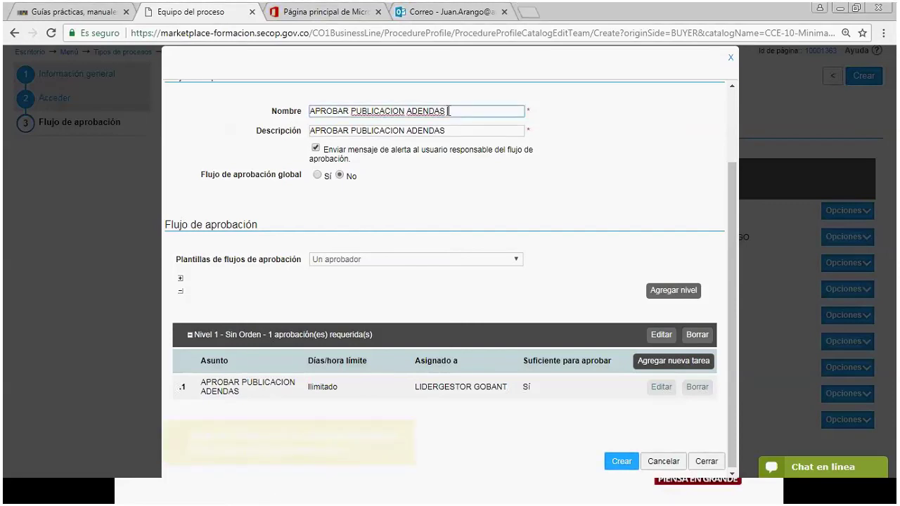
key("BackSpace")
left_click(451, 131)
key("BackSpace")
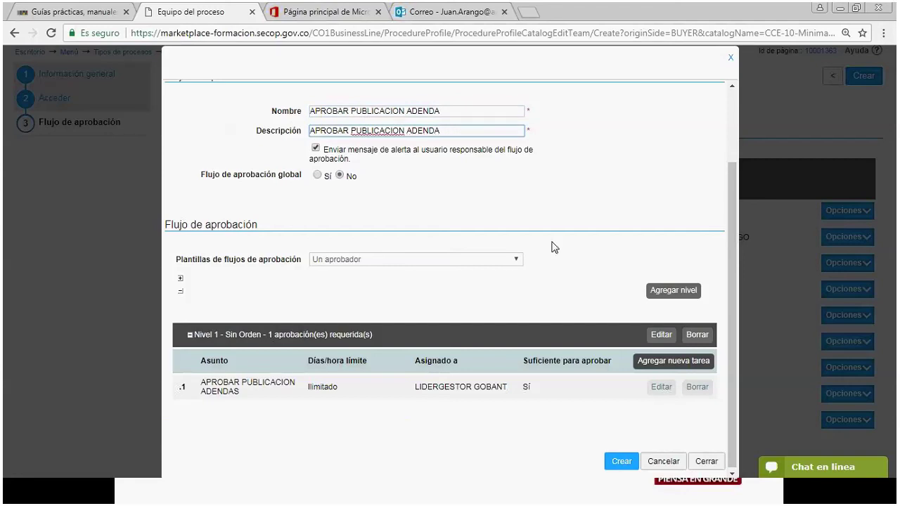
left_click(622, 462)
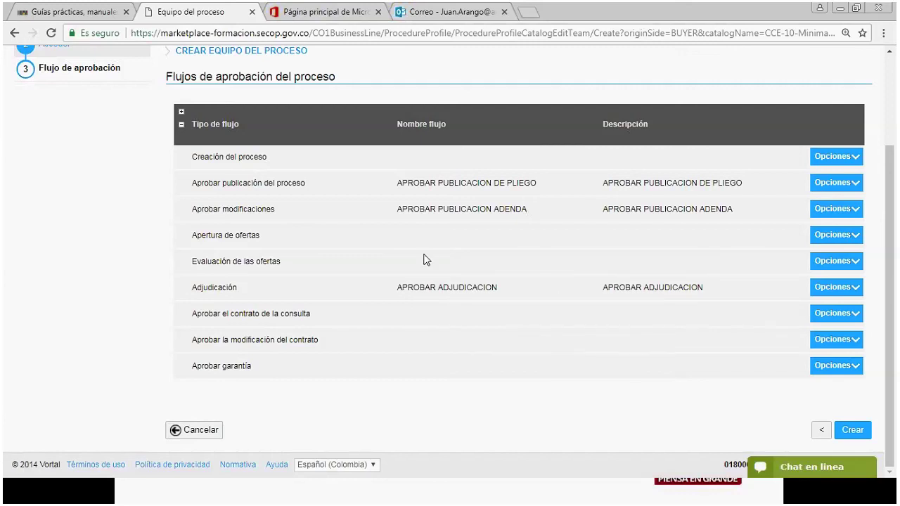
scroll(425, 260, "up", 2)
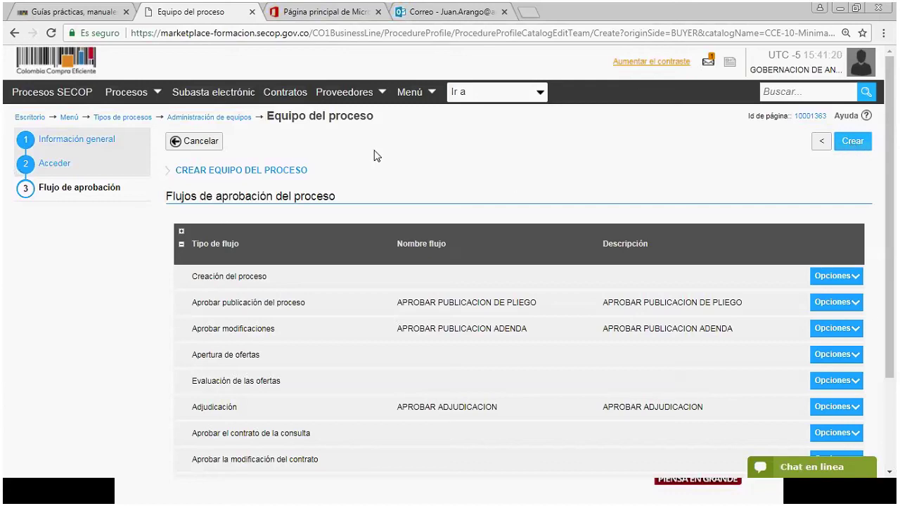
scroll(483, 184, "down", 2)
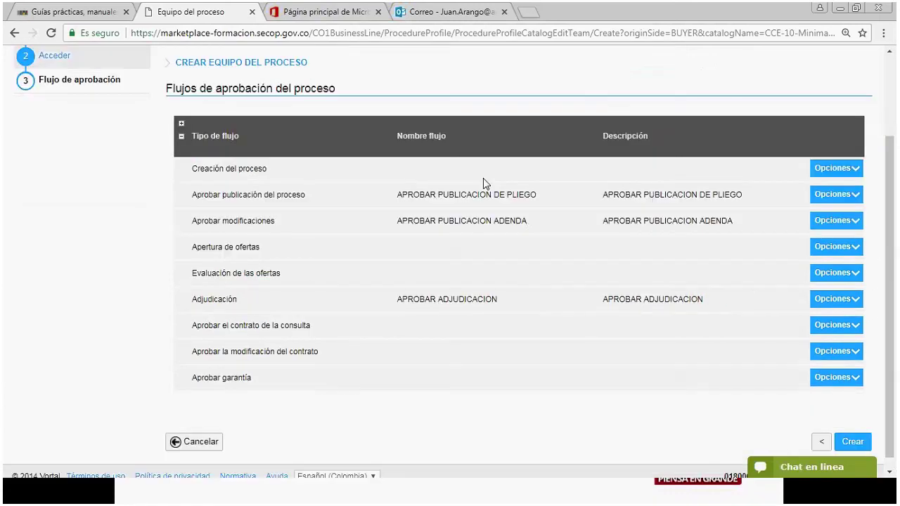
scroll(483, 178, "down", 1)
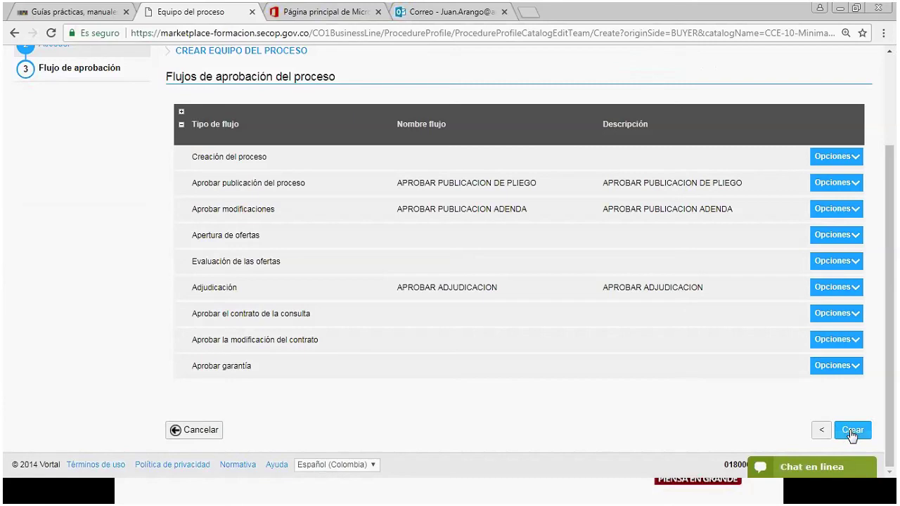